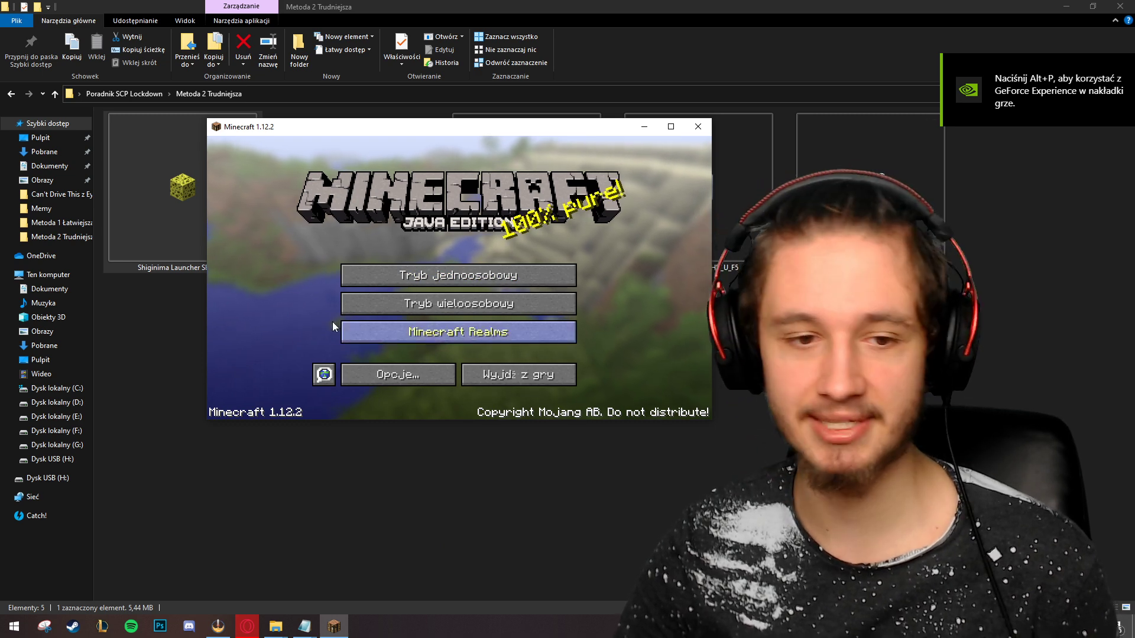
# Quit Minecraft and copy the Forge 1.12.2 download link from the Linki text file
pyautogui.click(541, 366)
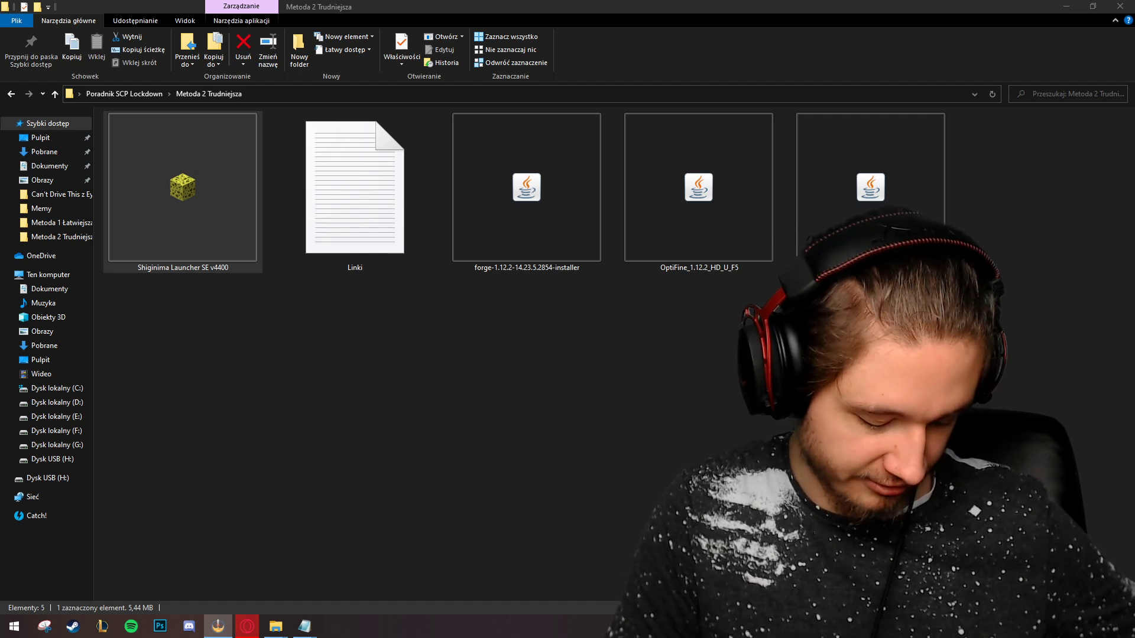
pyautogui.doubleClick(380, 192)
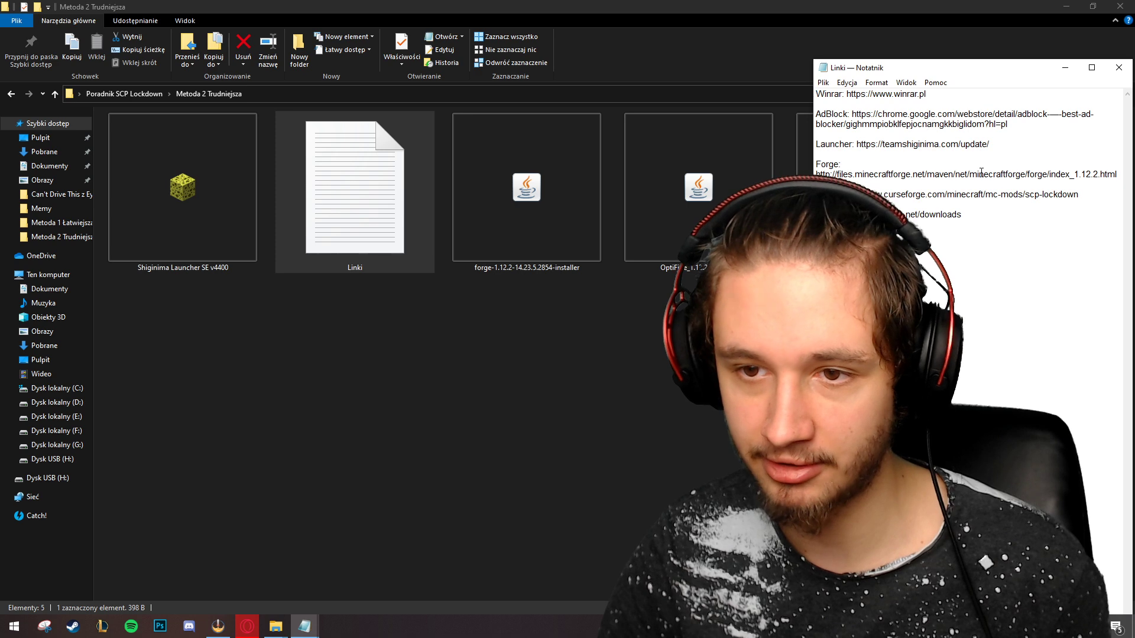
pyautogui.doubleClick(977, 174)
pyautogui.rightClick(976, 175)
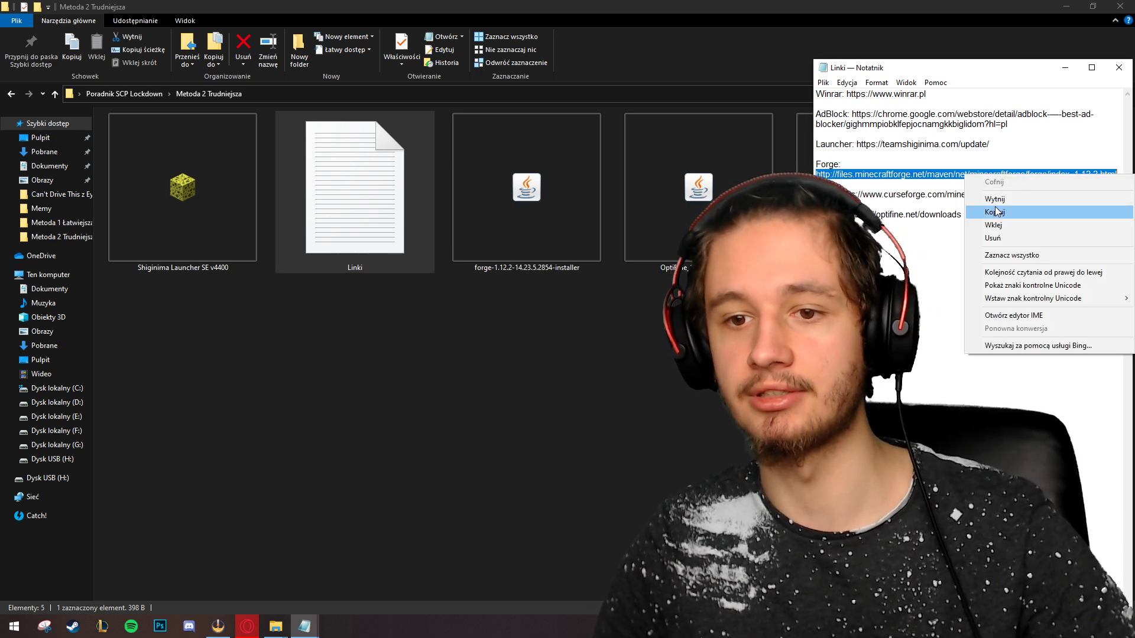
pyautogui.click(994, 212)
# Switch to the Opera browser, maximize it and open the copied files.minecraftforge.net page for Forge 1.12.2
pyautogui.click(252, 630)
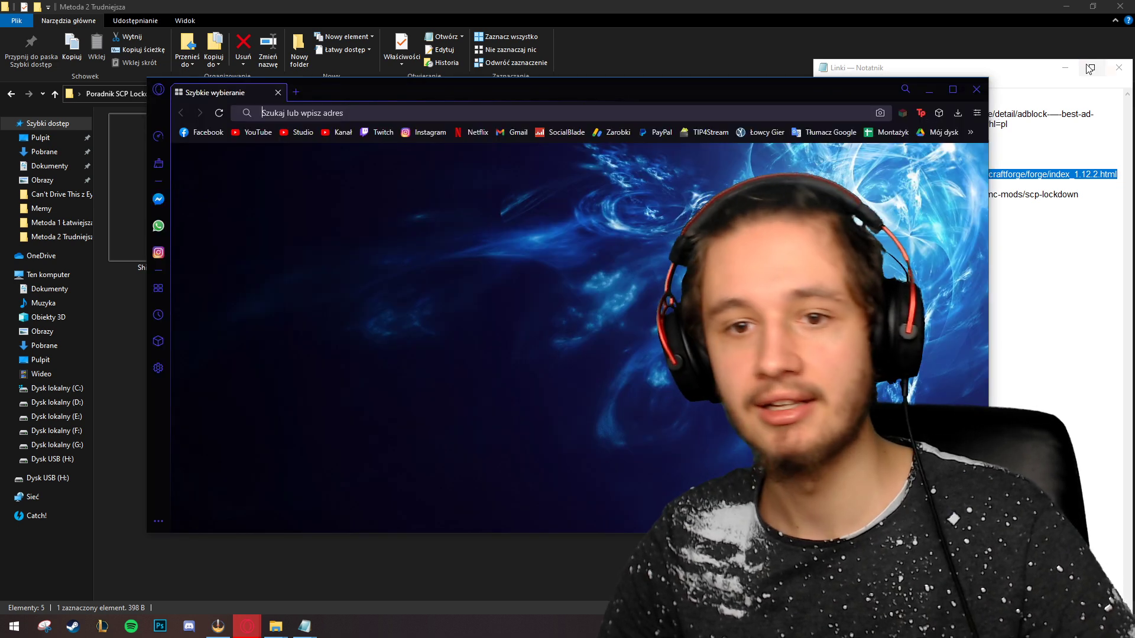
pyautogui.click(953, 89)
pyautogui.click(224, 30)
pyautogui.hotkey('ctrl', 'v')
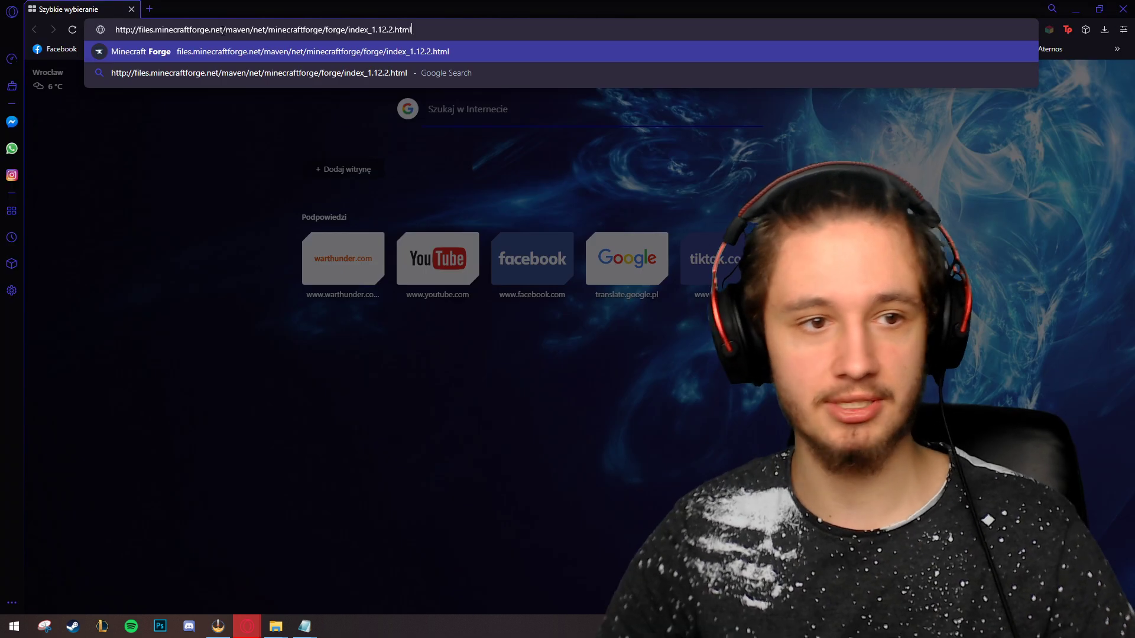
pyautogui.press('Return')
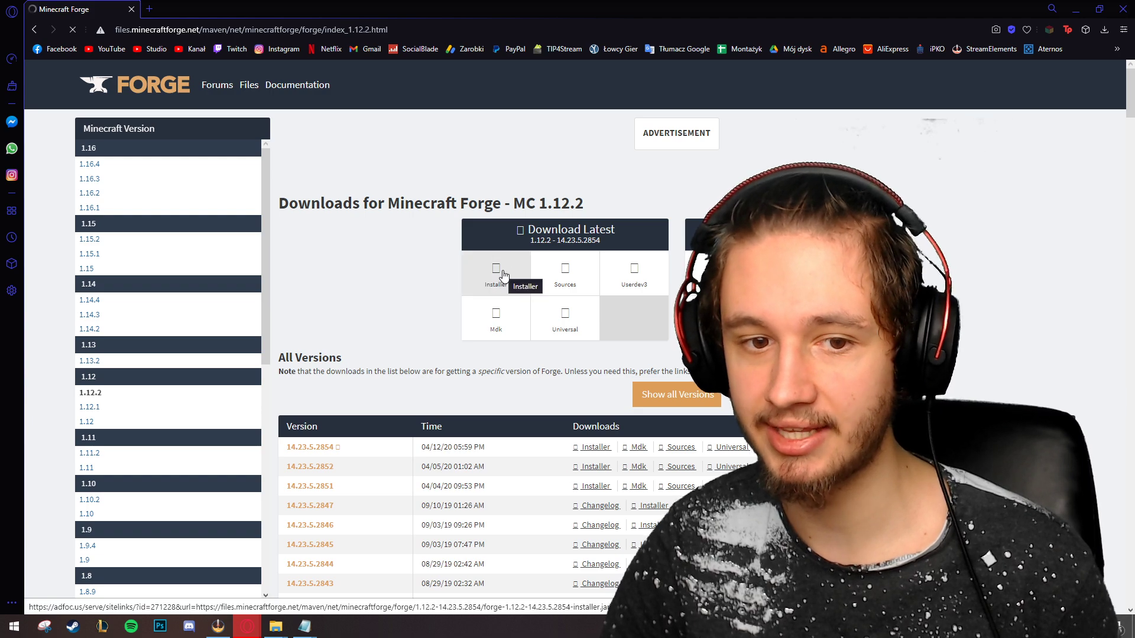
# Download the latest Forge 1.12.2 - 14.23.5.2854 installer, skipping the ad, and save it in Poradnik SCP Lockdown > Metoda 2 Trudniejsza
pyautogui.click(502, 272)
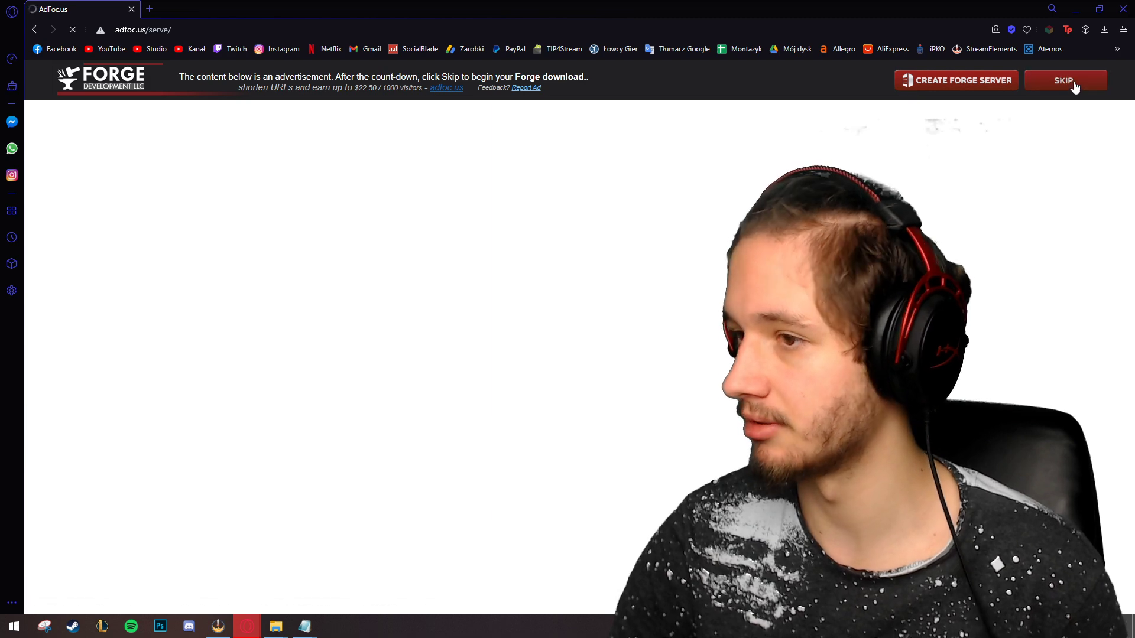
pyautogui.click(1075, 87)
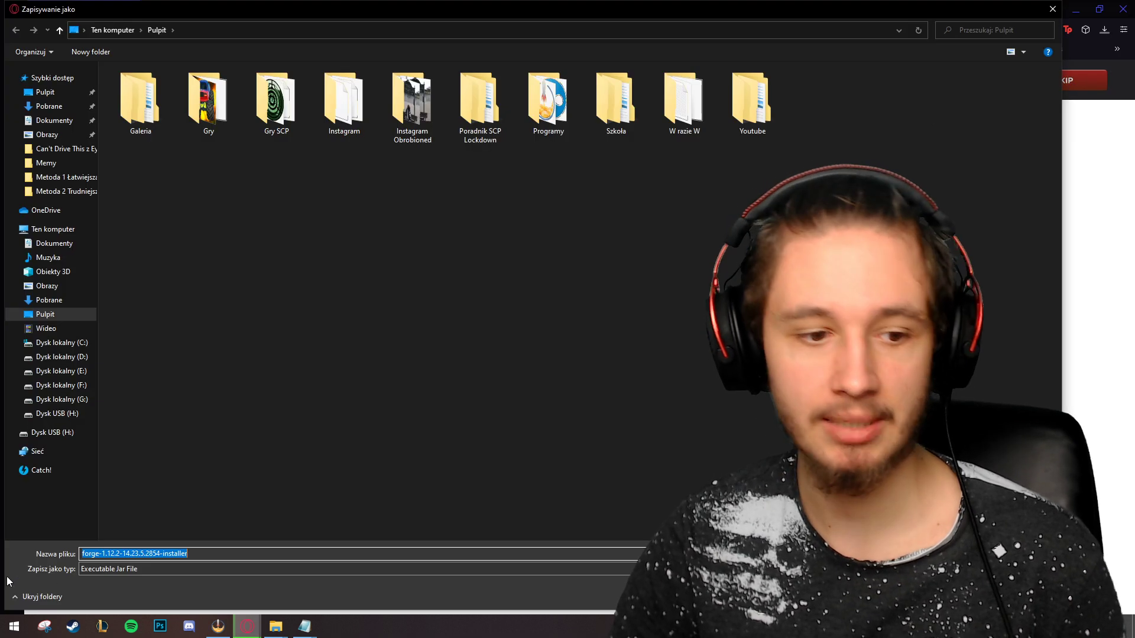
pyautogui.doubleClick(502, 105)
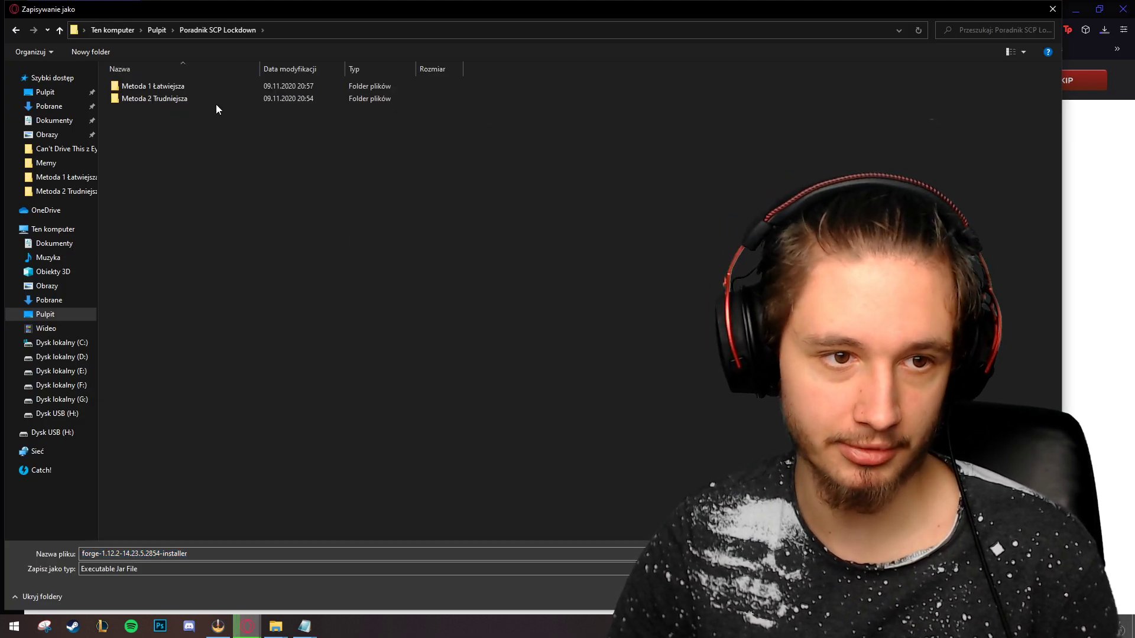
pyautogui.doubleClick(155, 99)
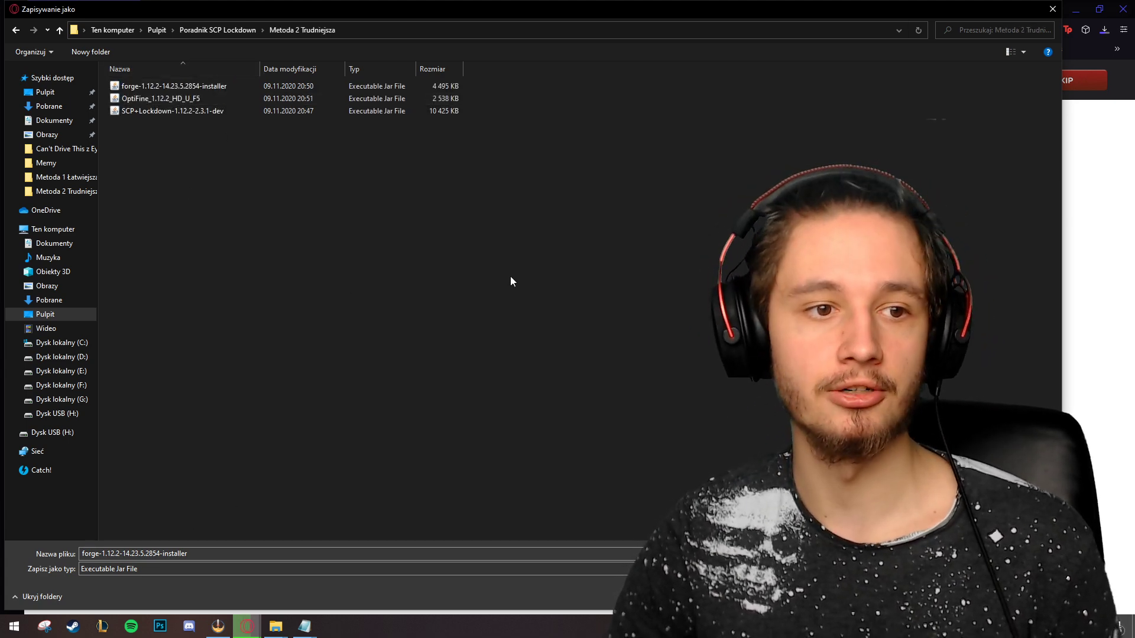
pyautogui.press('Return')
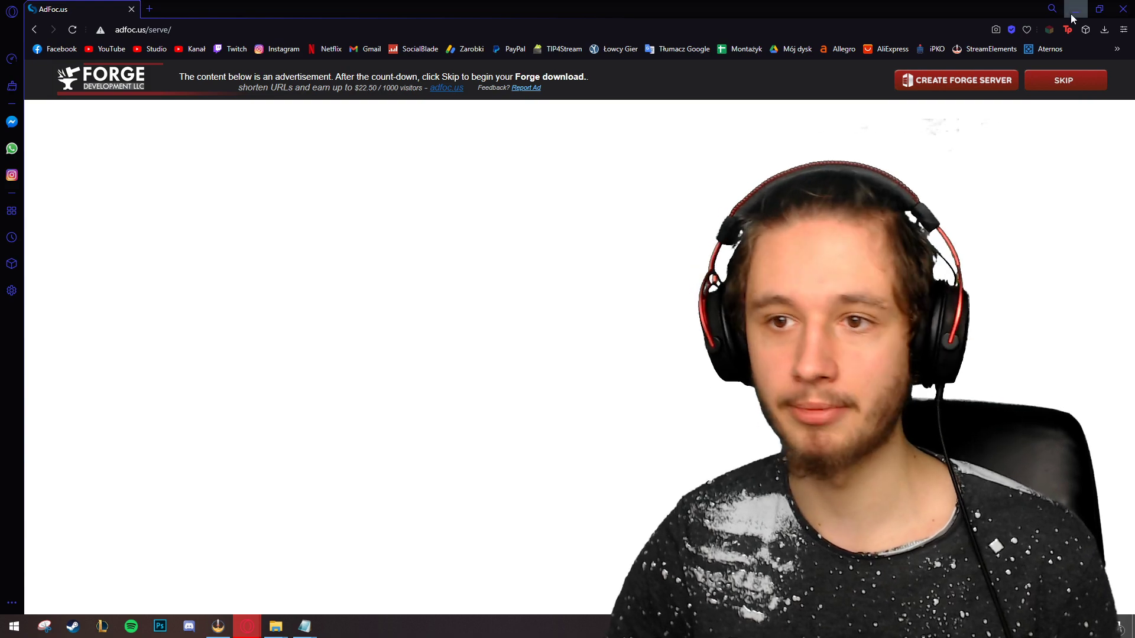
# Return to the Metoda 2 Trudniejsza folder and run the Forge 14.23.5.2854 installer with the Install client option
pyautogui.click(1076, 9)
pyautogui.click(527, 194)
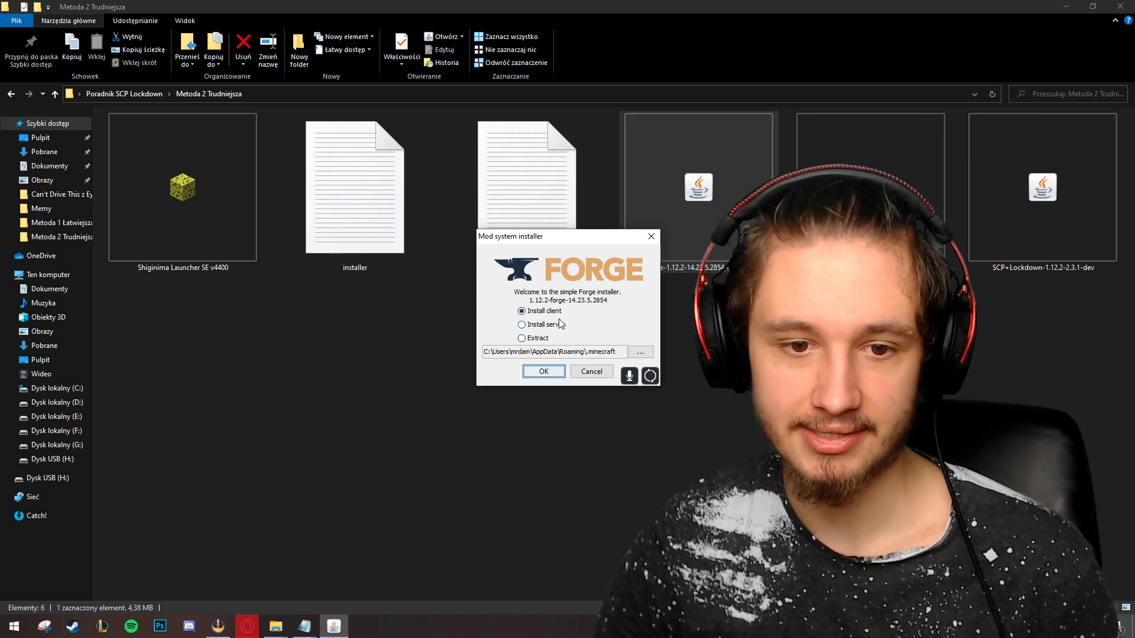
pyautogui.click(544, 373)
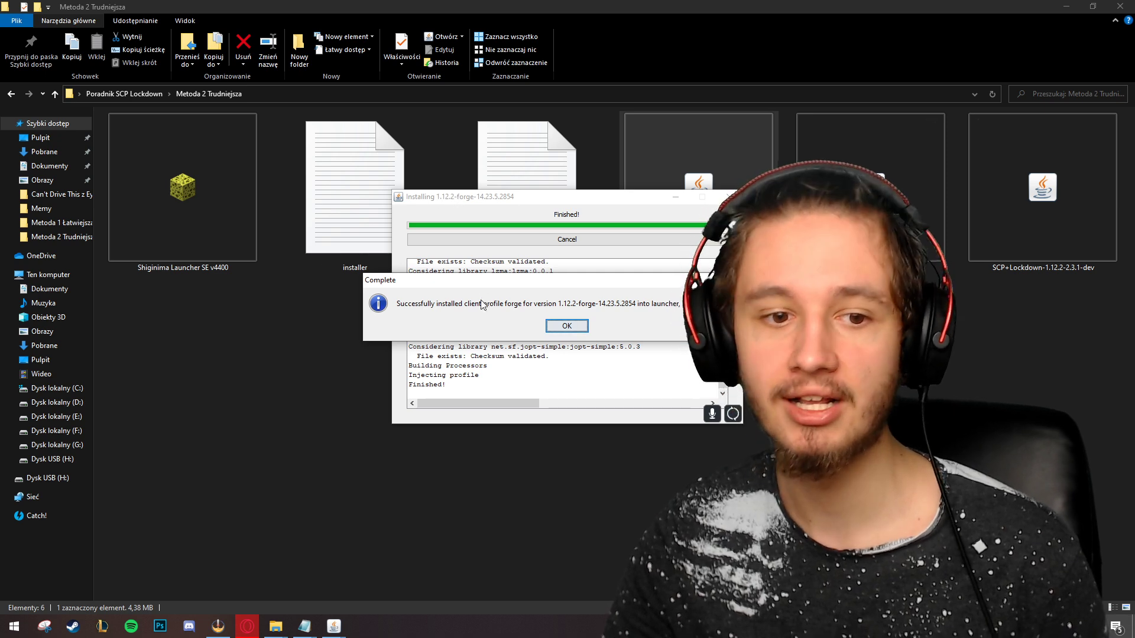
pyautogui.click(558, 325)
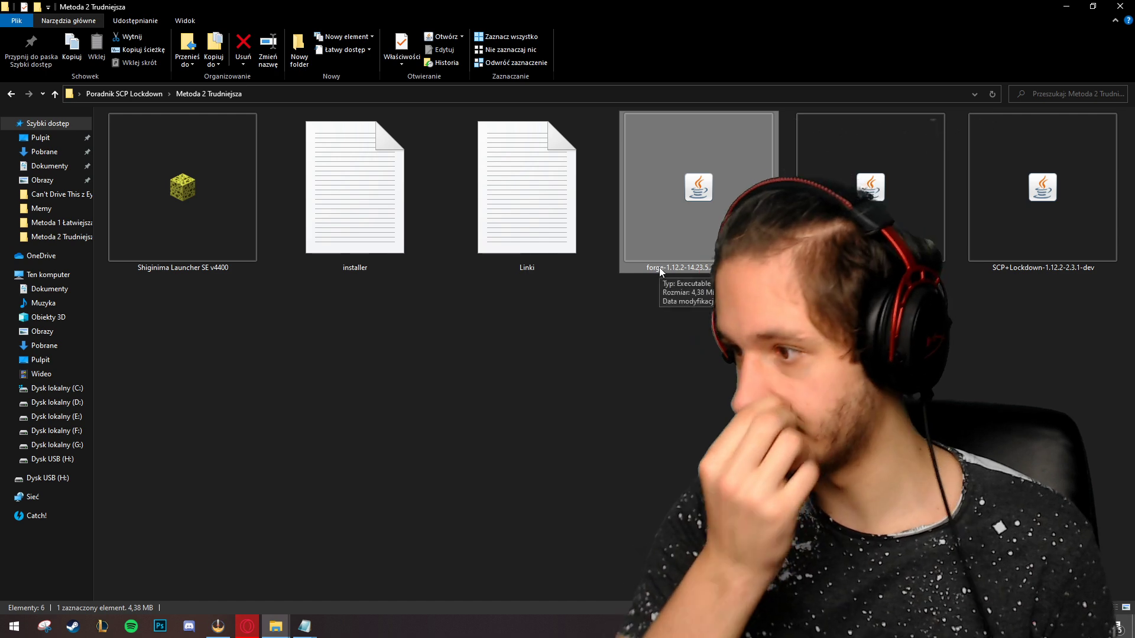
# Start Shiginima Launcher SE v4400 and log in with the saved username
pyautogui.doubleClick(210, 195)
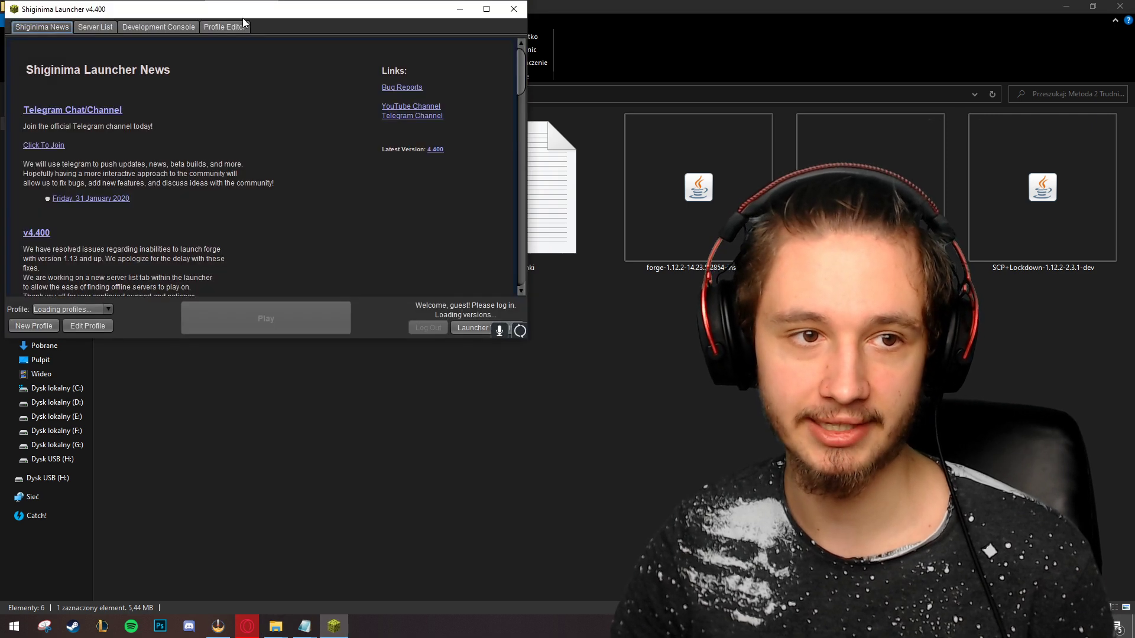
pyautogui.moveTo(243, 18); pyautogui.dragTo(457, 71)
pyautogui.click(422, 305)
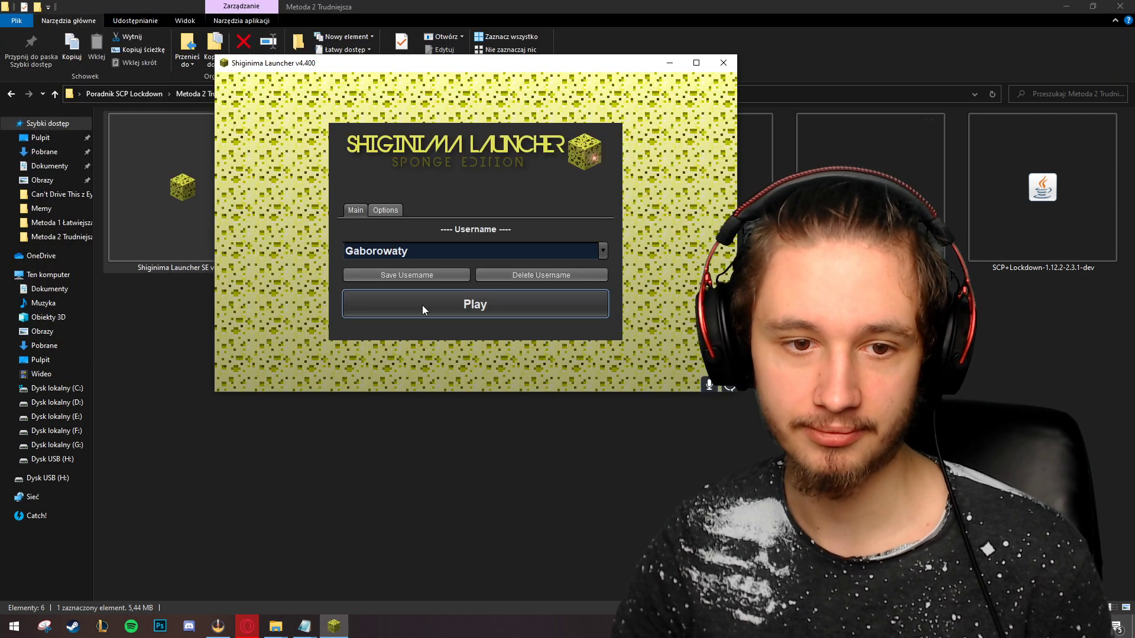
# Create a launcher profile using release 1.12.2-forge1.12.2-14.23.5.2847, save it and close the launcher
pyautogui.click(246, 377)
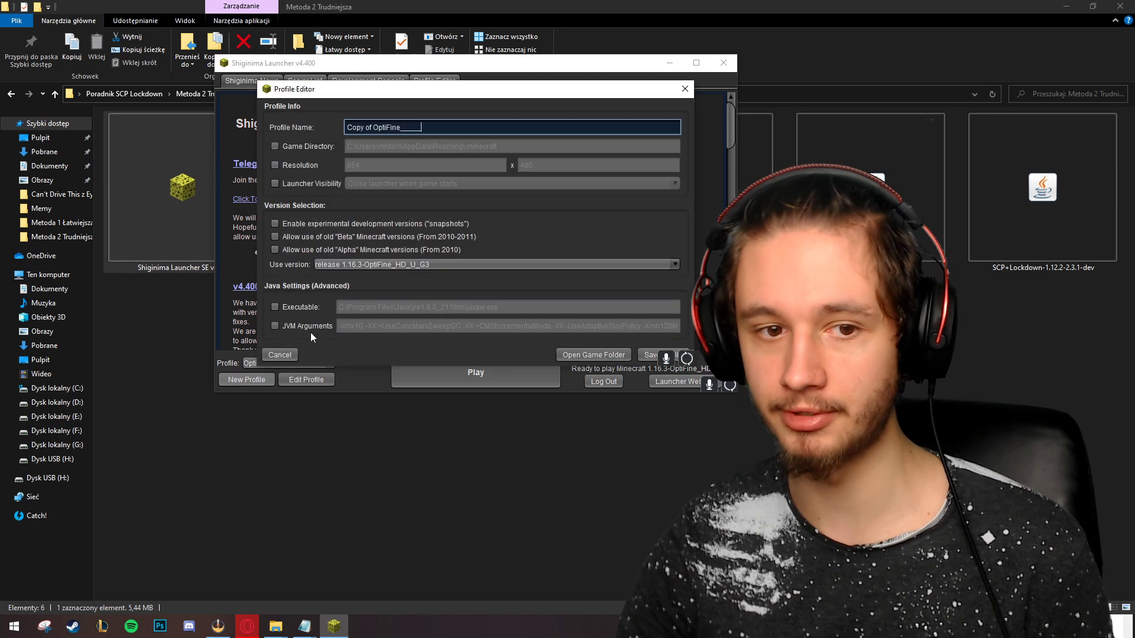
pyautogui.click(376, 266)
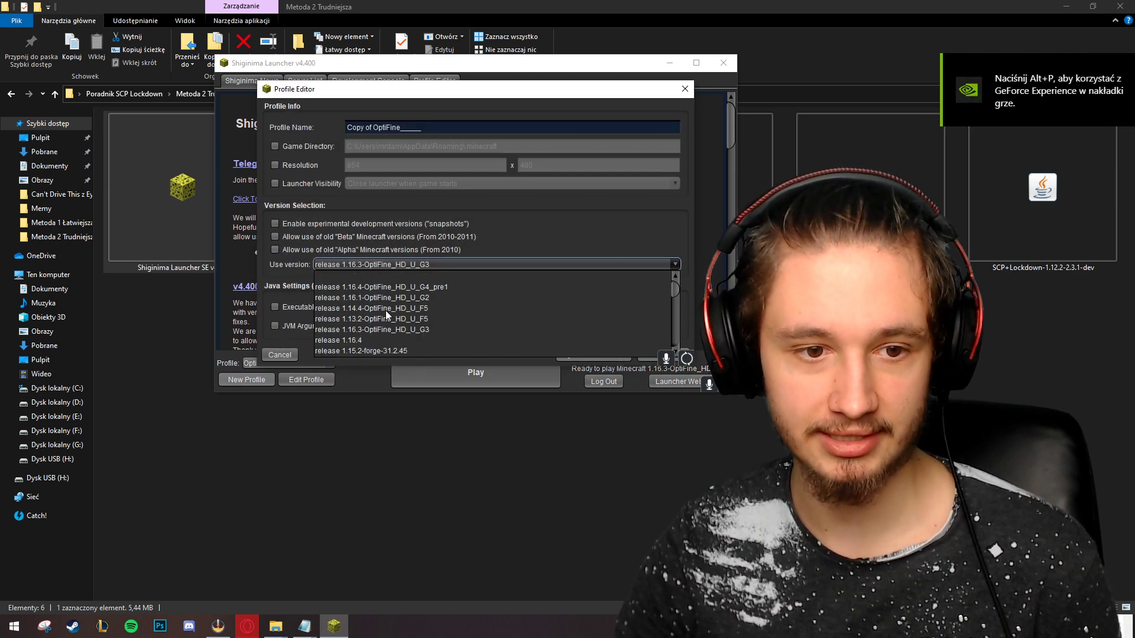
pyautogui.scroll(-3, 378, 328)
pyautogui.scroll(-3, 366, 296)
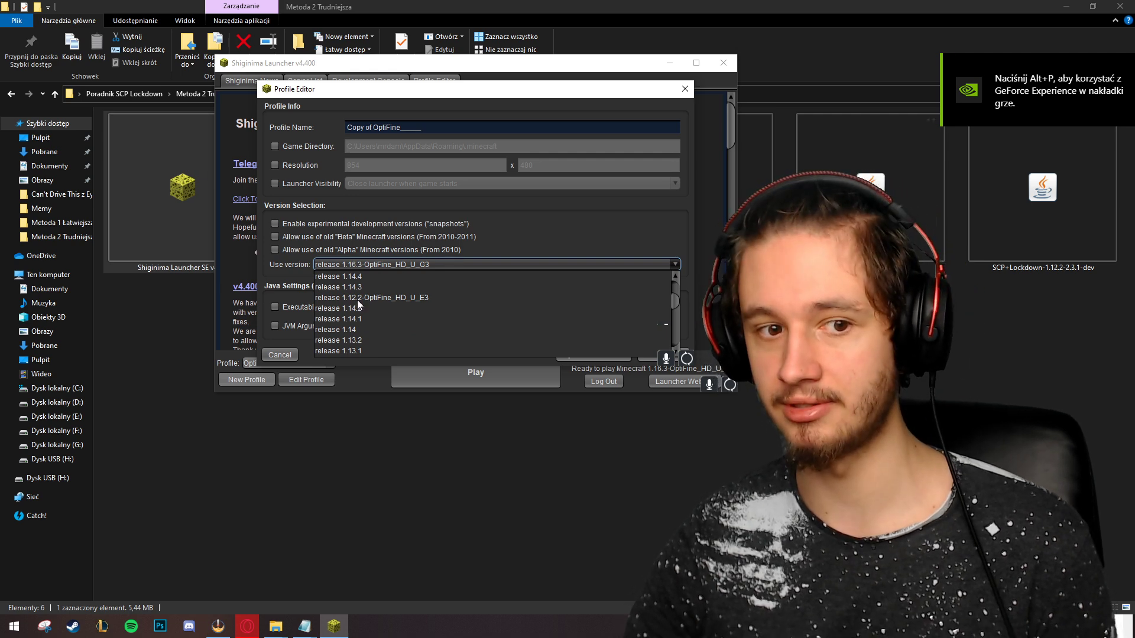
pyautogui.scroll(-2, 378, 313)
pyautogui.scroll(-12, 378, 316)
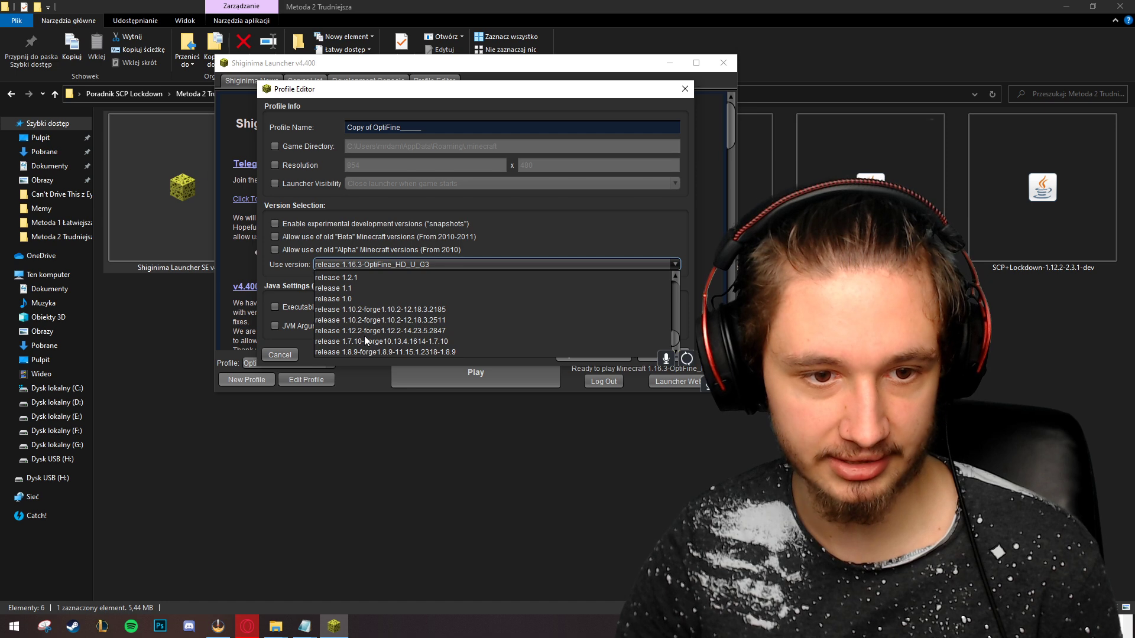
pyautogui.click(370, 331)
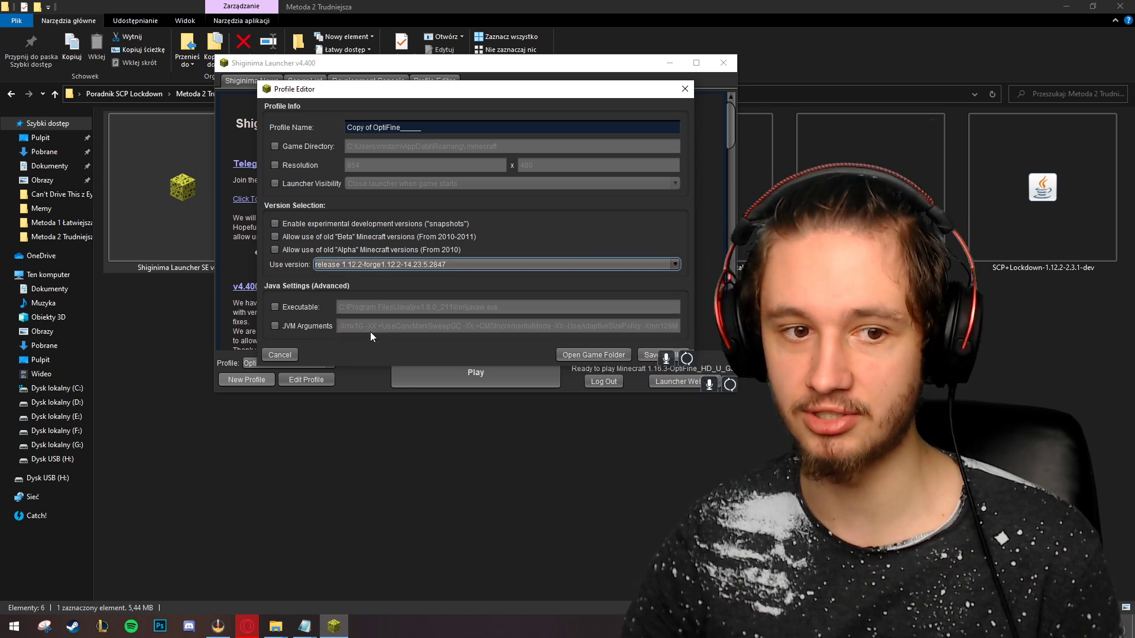
pyautogui.click(644, 353)
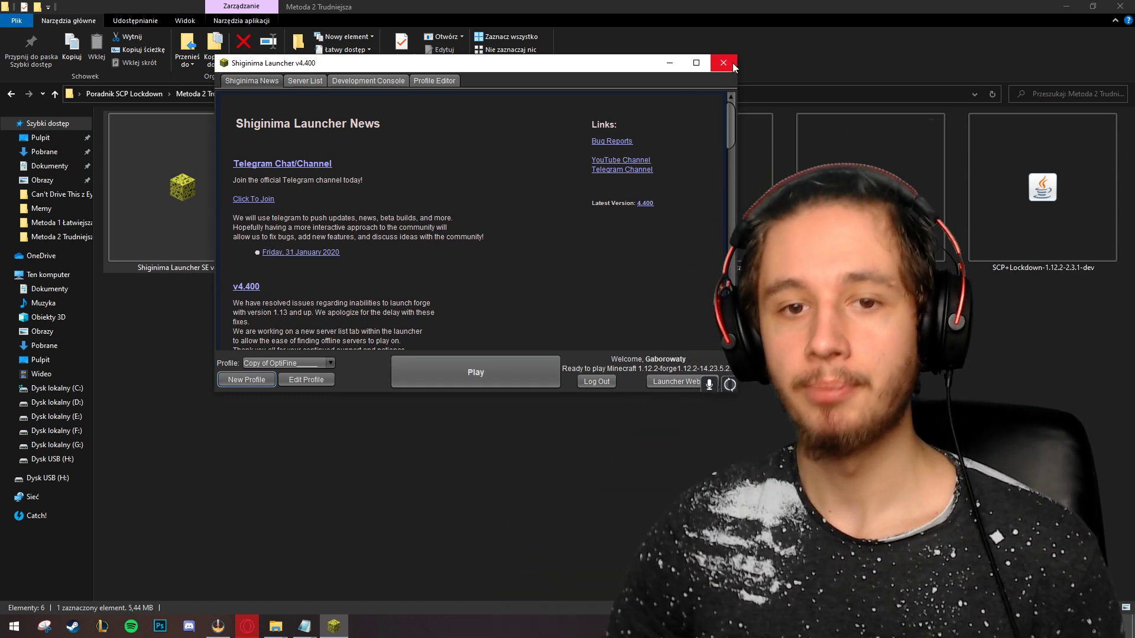
pyautogui.click(732, 63)
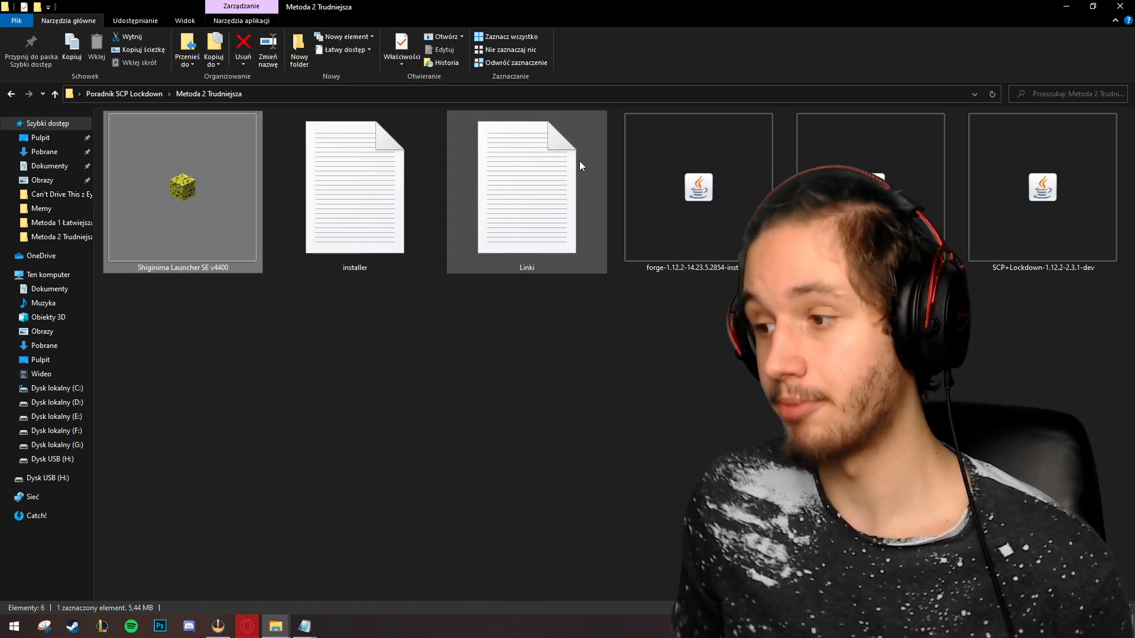
# Copy the OptiFine downloads link from the Linki text file and close the file
pyautogui.click(509, 178)
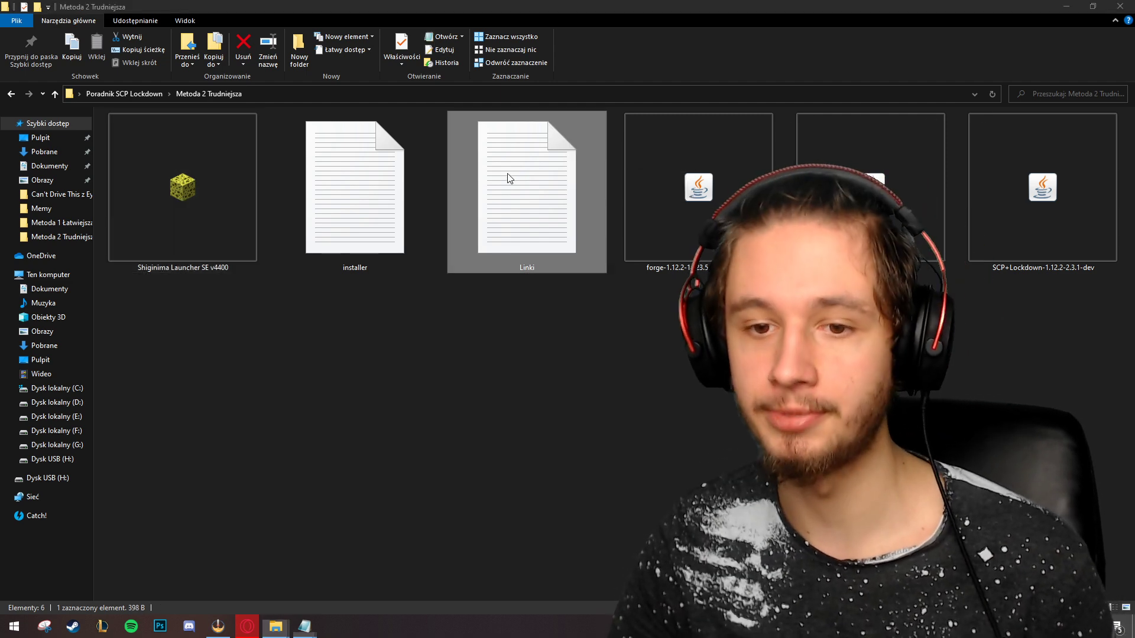
pyautogui.doubleClick(509, 178)
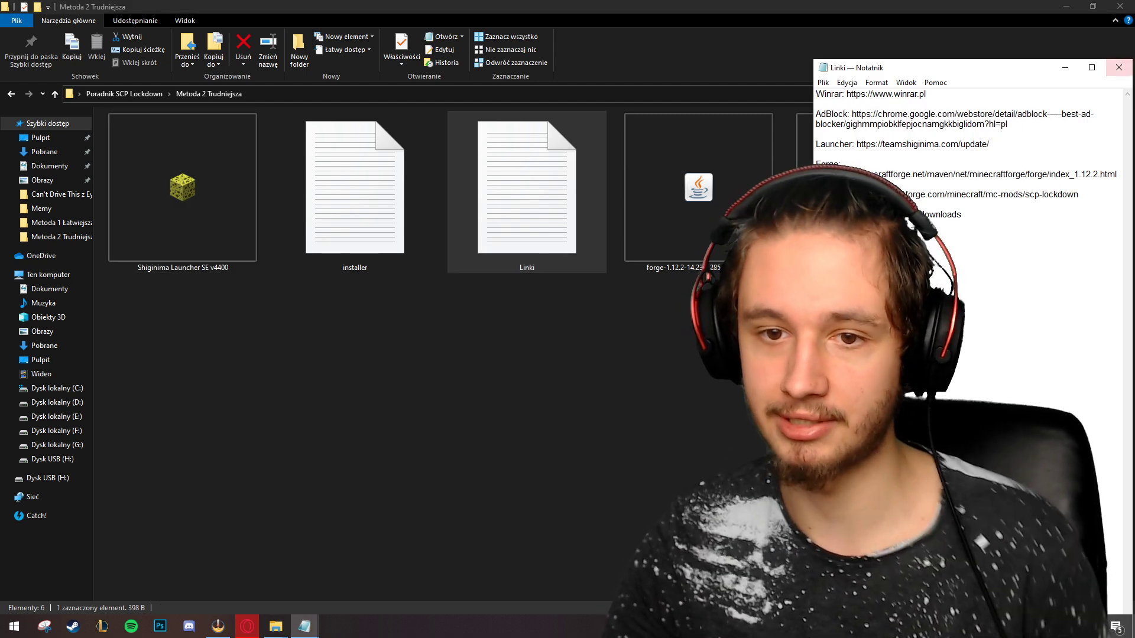
pyautogui.moveTo(851, 214); pyautogui.dragTo(999, 217)
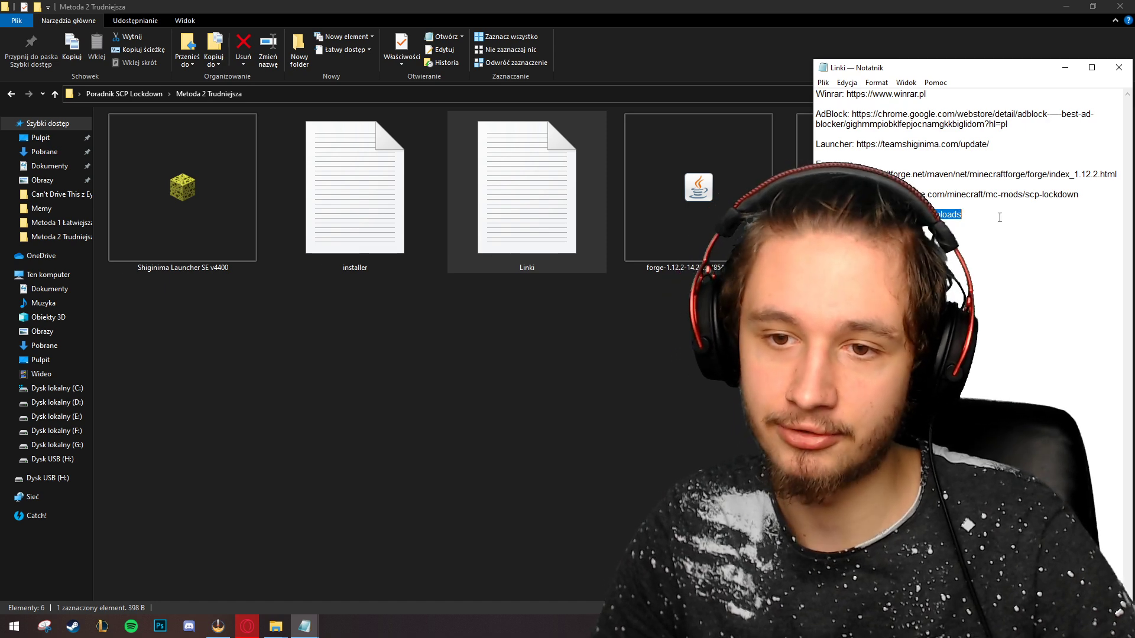
pyautogui.click(1120, 67)
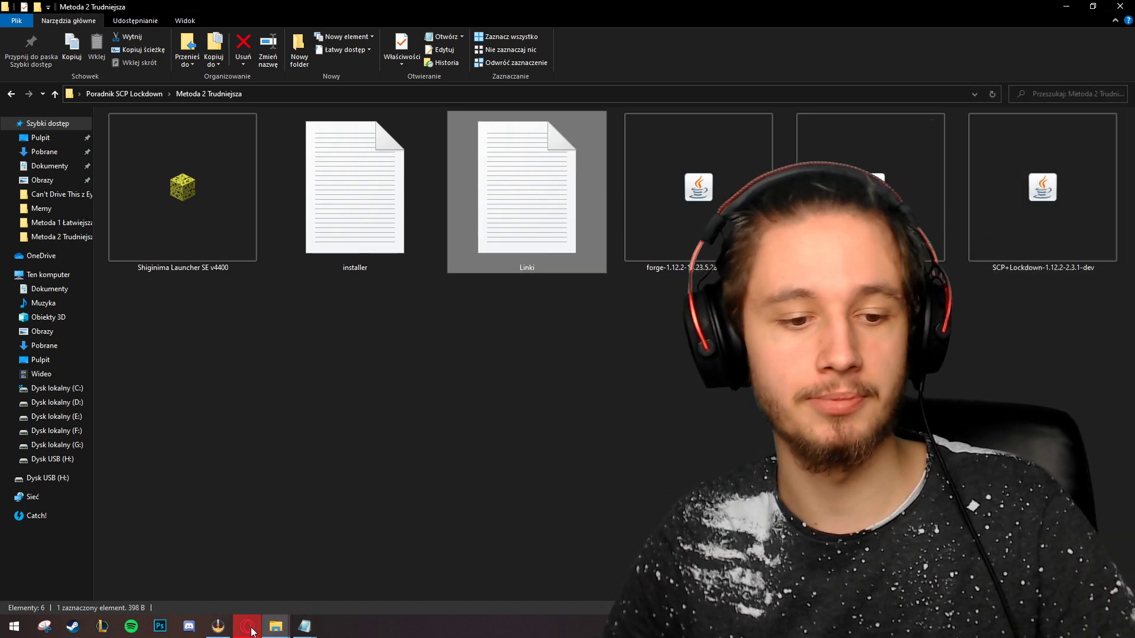
pyautogui.press('super+8')
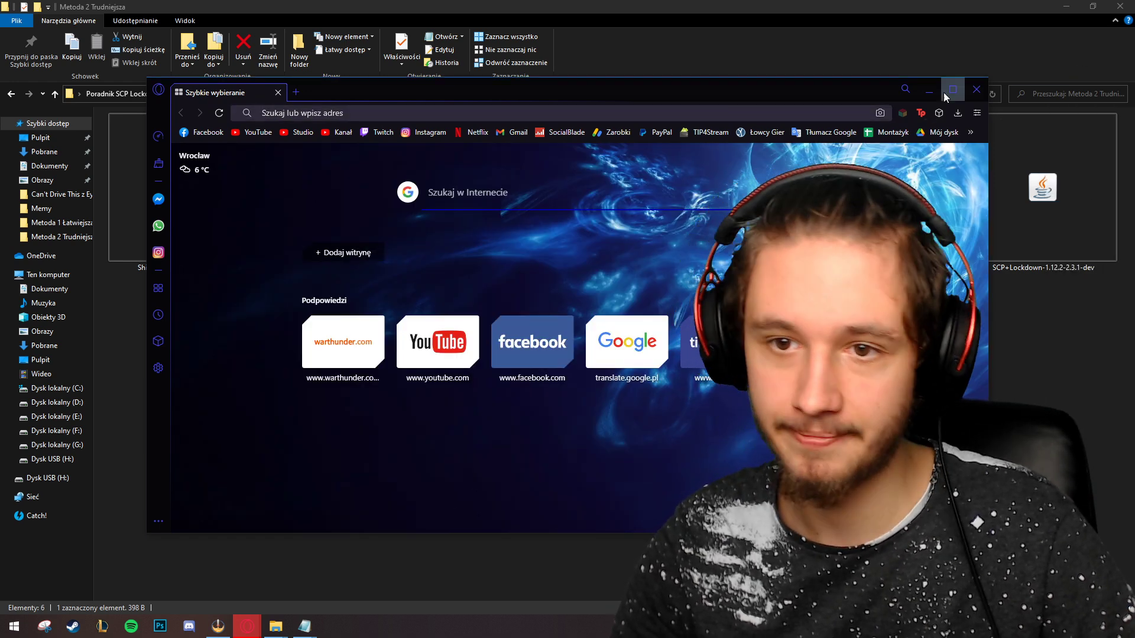
pyautogui.click(951, 89)
pyautogui.write('https://optifine.net/downloads')
pyautogui.press('Return')
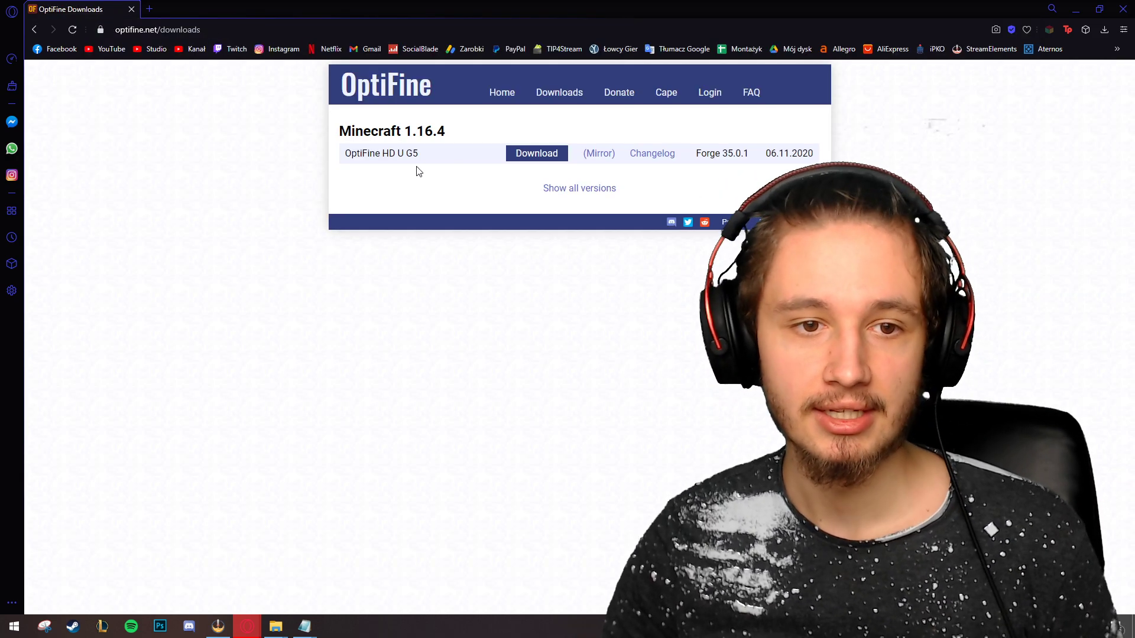
# Show all OptiFine versions and download OptiFine HD U F5 for Minecraft 1.12.2
pyautogui.click(573, 191)
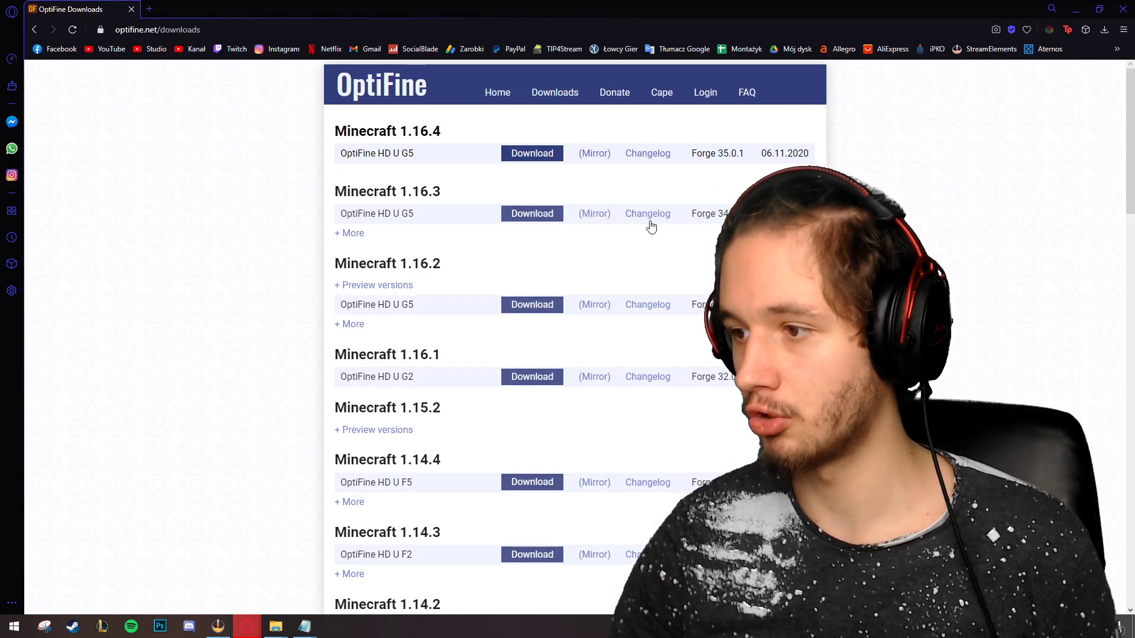
pyautogui.scroll(-5, 426, 346)
pyautogui.scroll(-4, 428, 340)
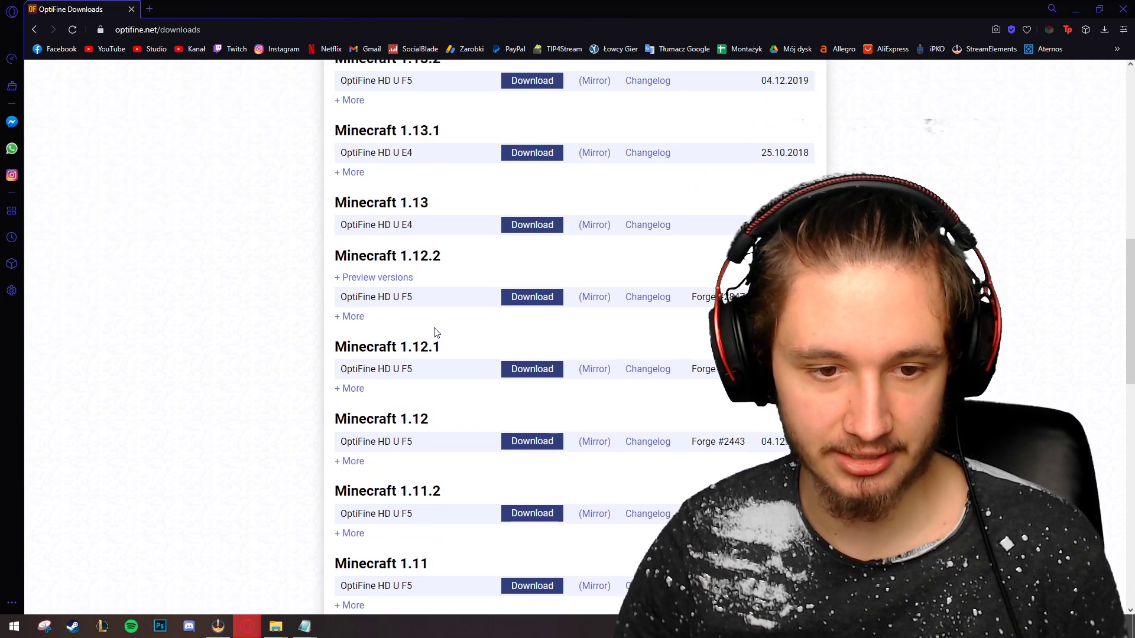
pyautogui.scroll(-1, 467, 307)
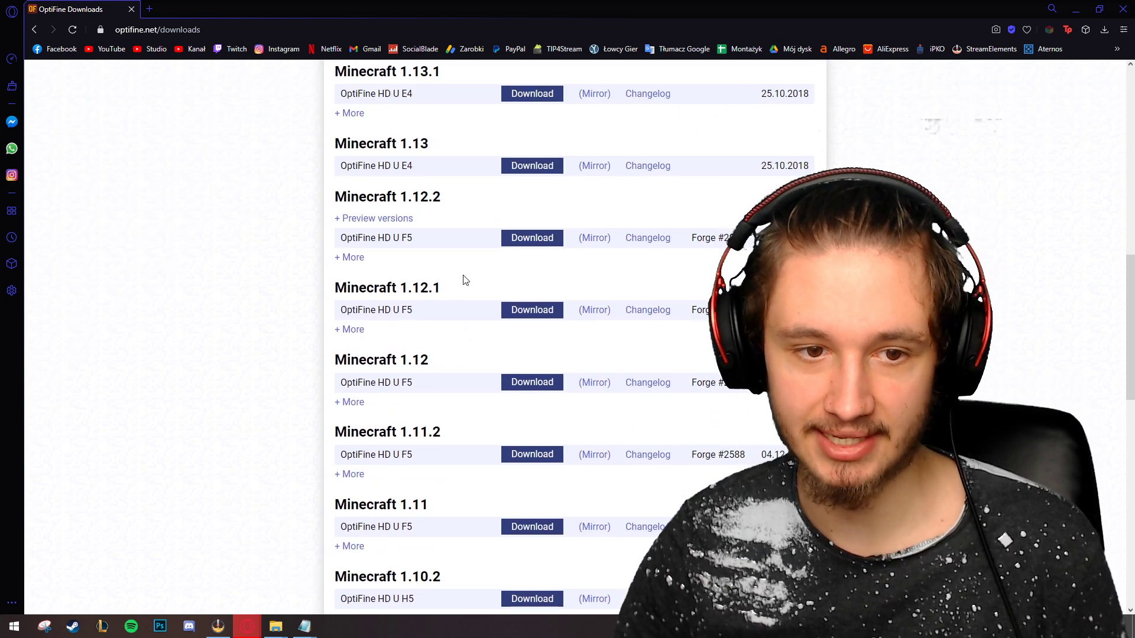
pyautogui.click(535, 241)
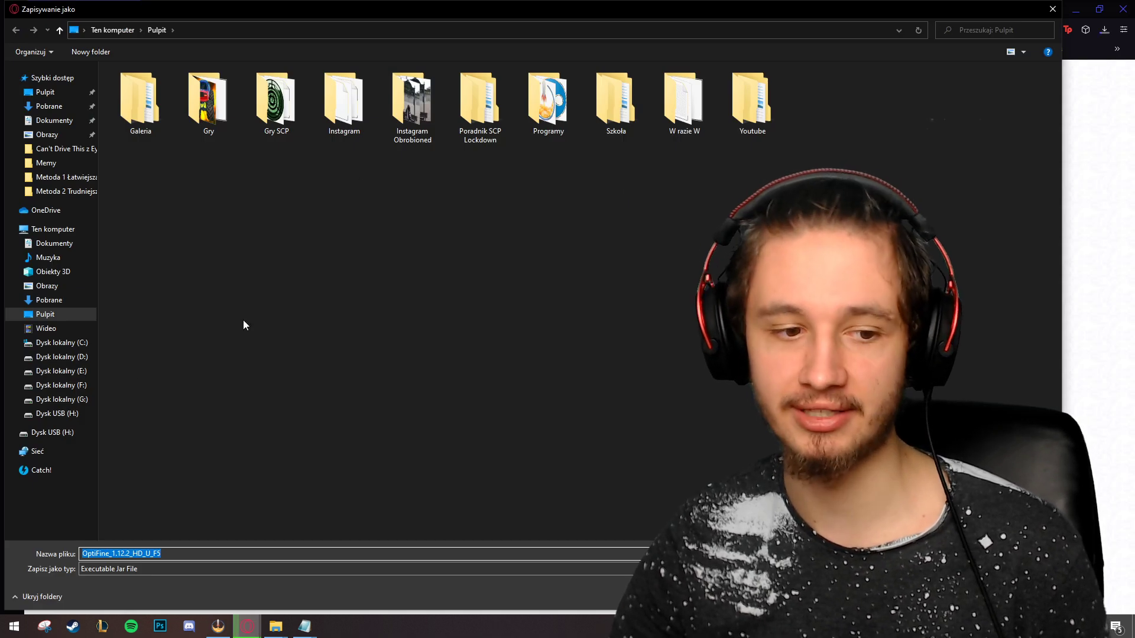
# Save OptiFine_1.12.2_HD_U_F5 in the Metoda 2 Trudniejsza folder inside Poradnik SCP Lockdown and close the browser
pyautogui.doubleClick(472, 101)
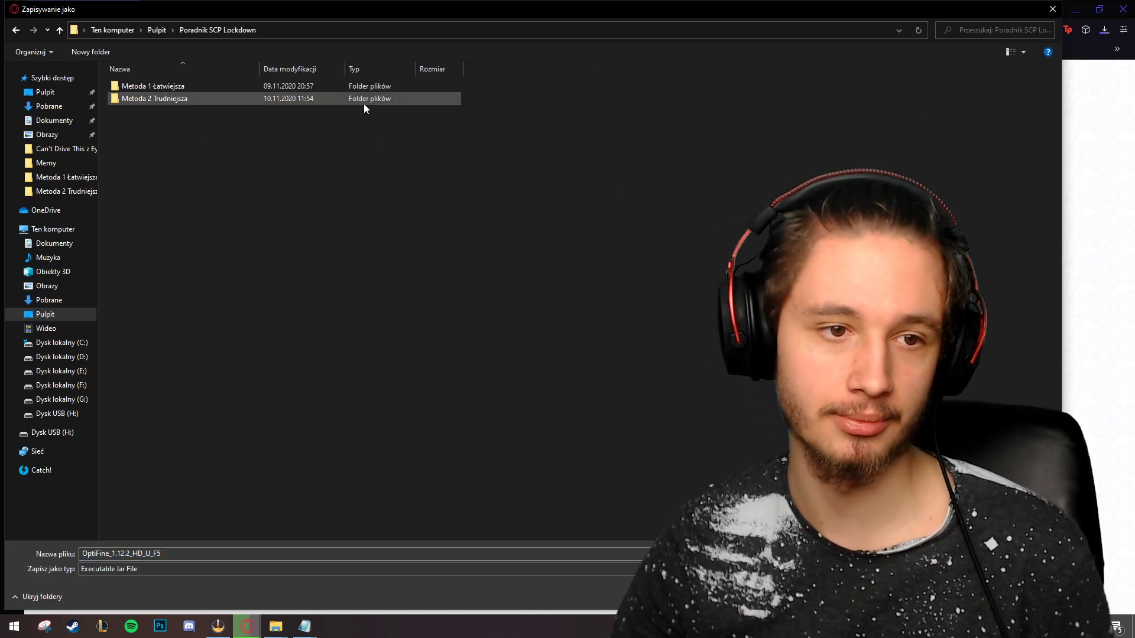
pyautogui.doubleClick(176, 100)
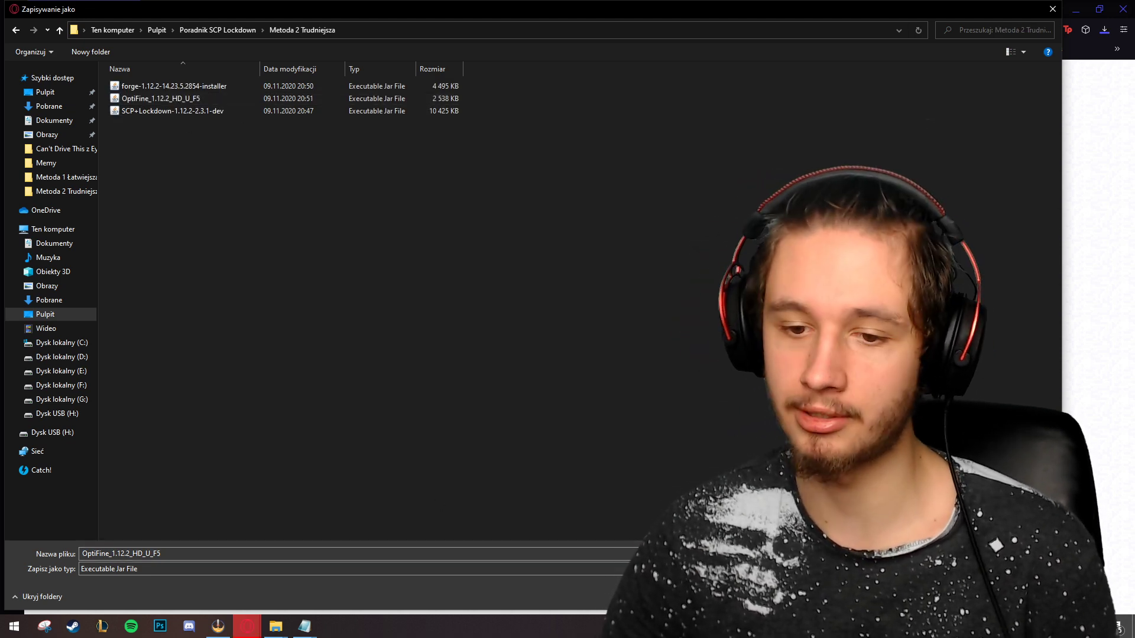
pyautogui.press('Return')
pyautogui.click(1125, 7)
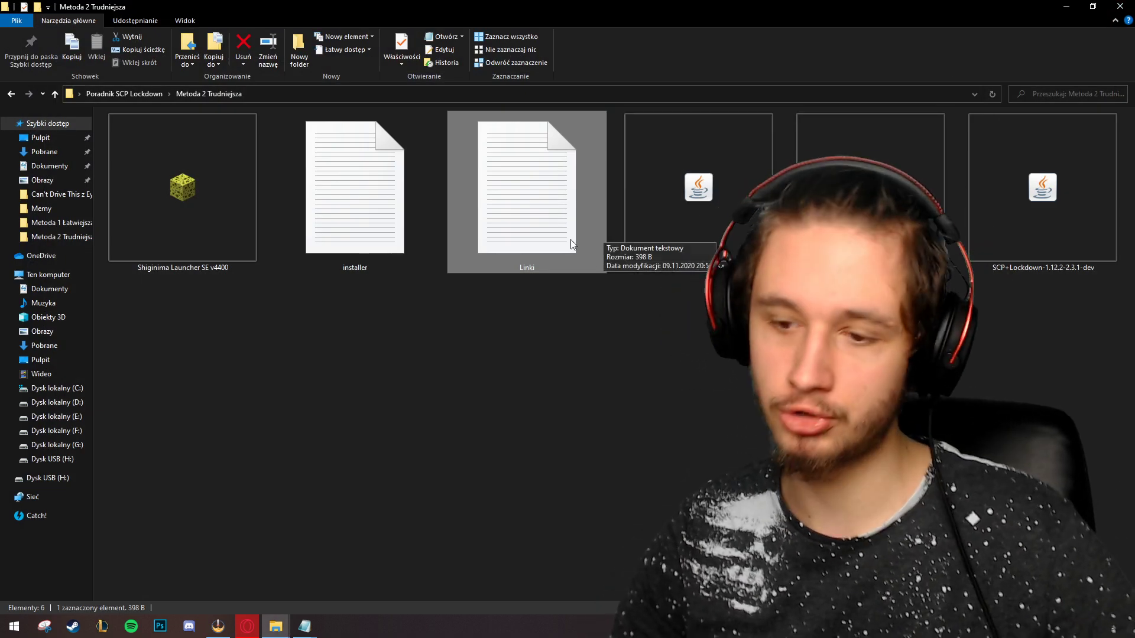
# Copy the CurseForge SCP Lockdown link from the Linki text file and close the file
pyautogui.doubleClick(602, 236)
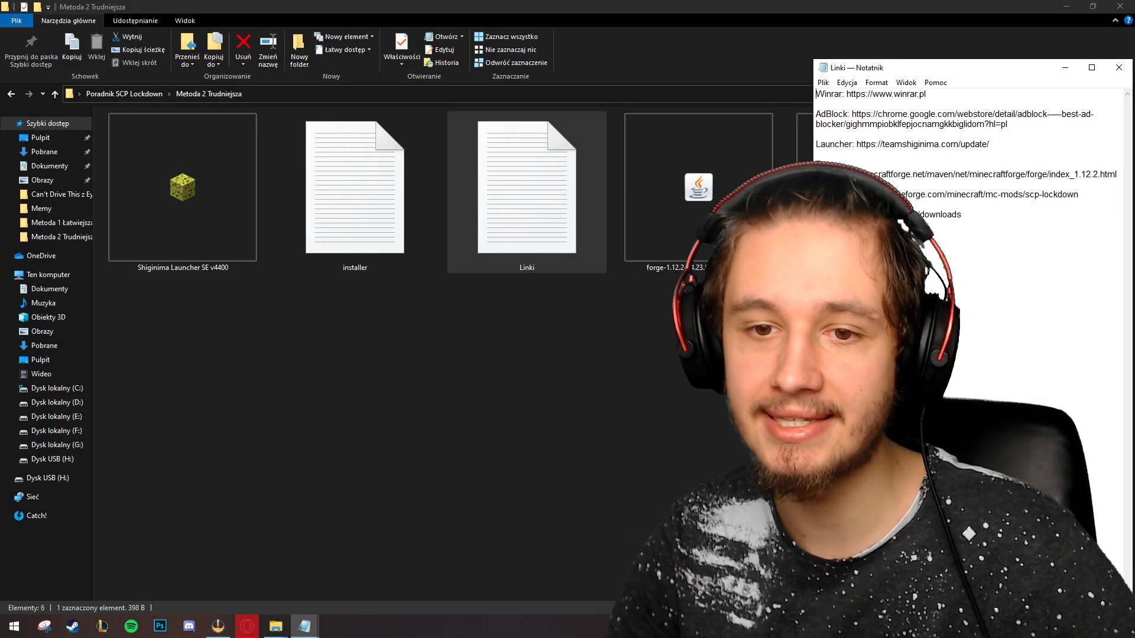
pyautogui.moveTo(834, 195); pyautogui.dragTo(1111, 190)
pyautogui.hotkey('ctrl', 'c')
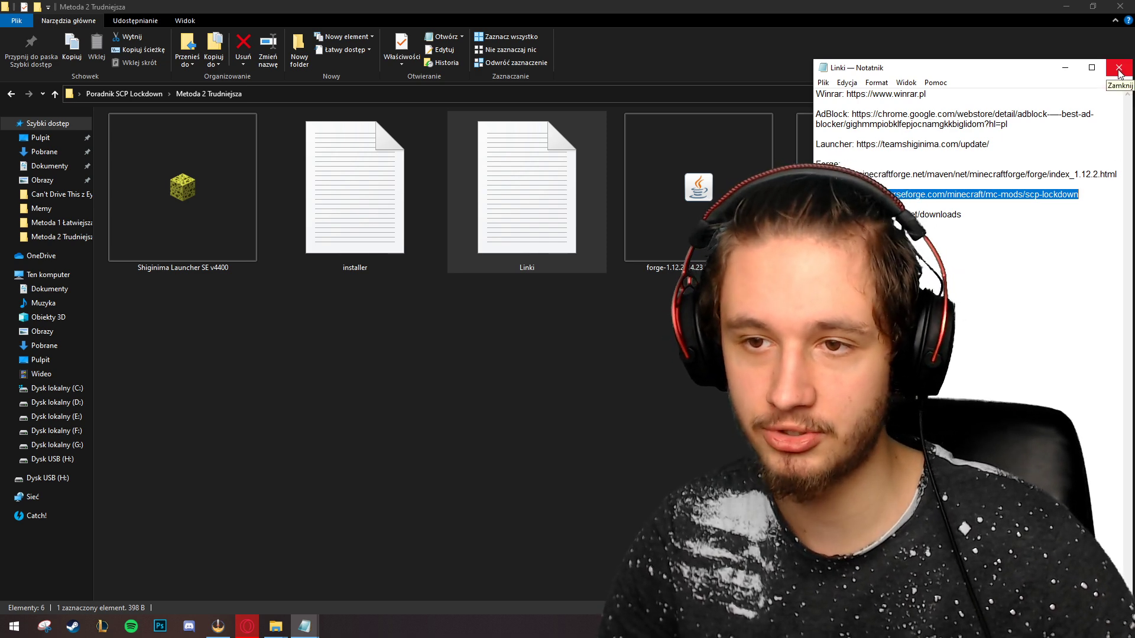
pyautogui.click(1119, 69)
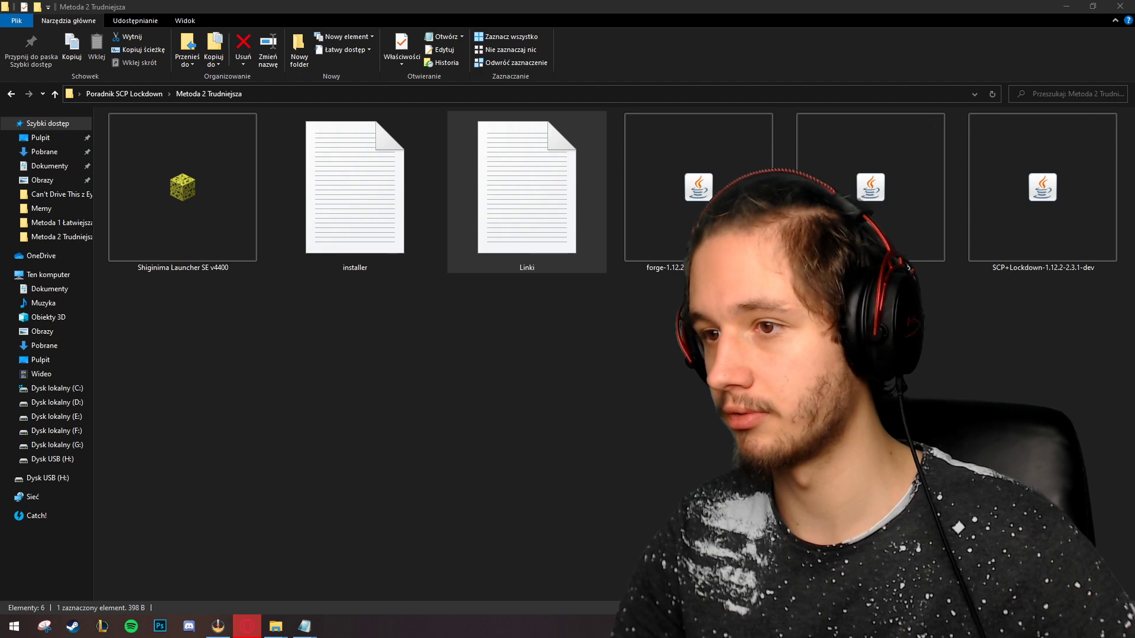
pyautogui.hotkey('alt', 'Tab')
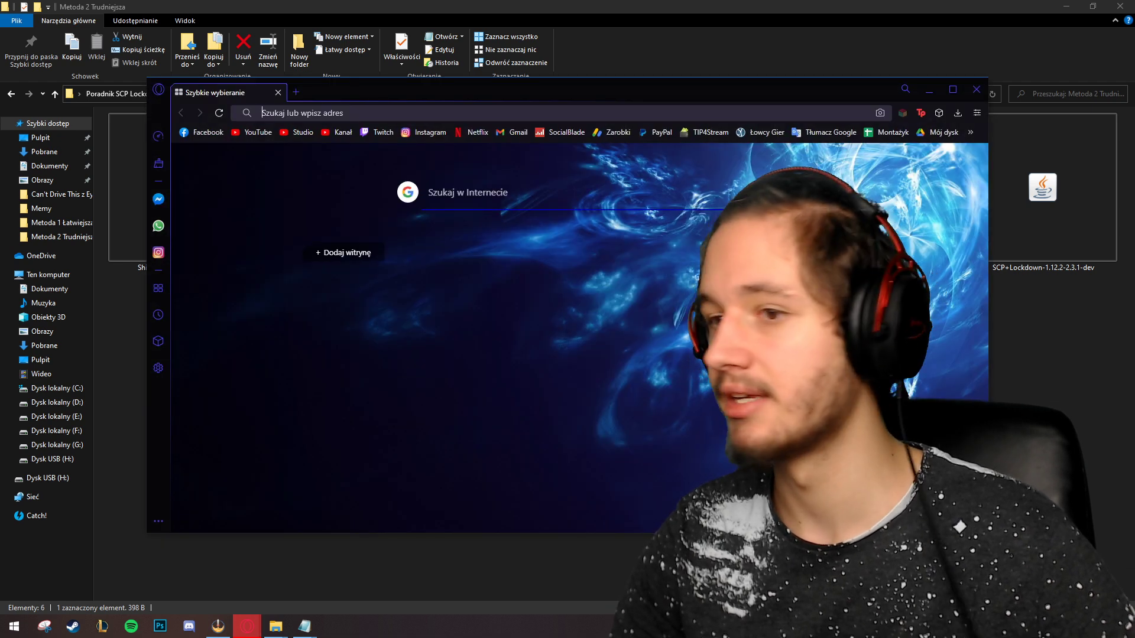
pyautogui.doubleClick(899, 83)
pyautogui.click(503, 27)
pyautogui.hotkey('ctrl', 'v')
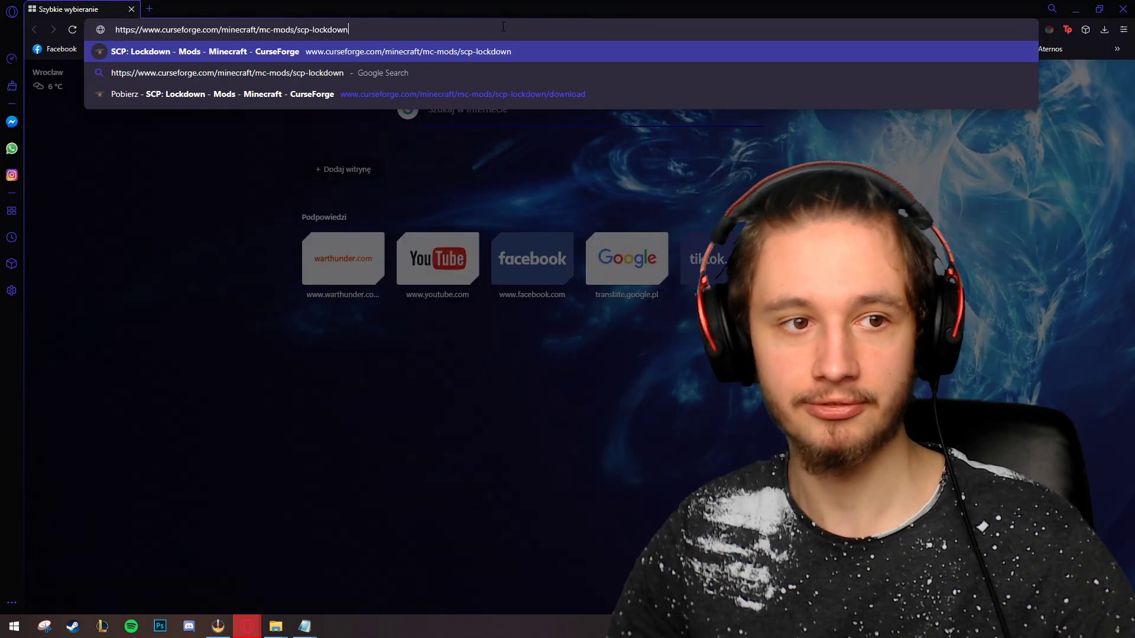
pyautogui.press('Return')
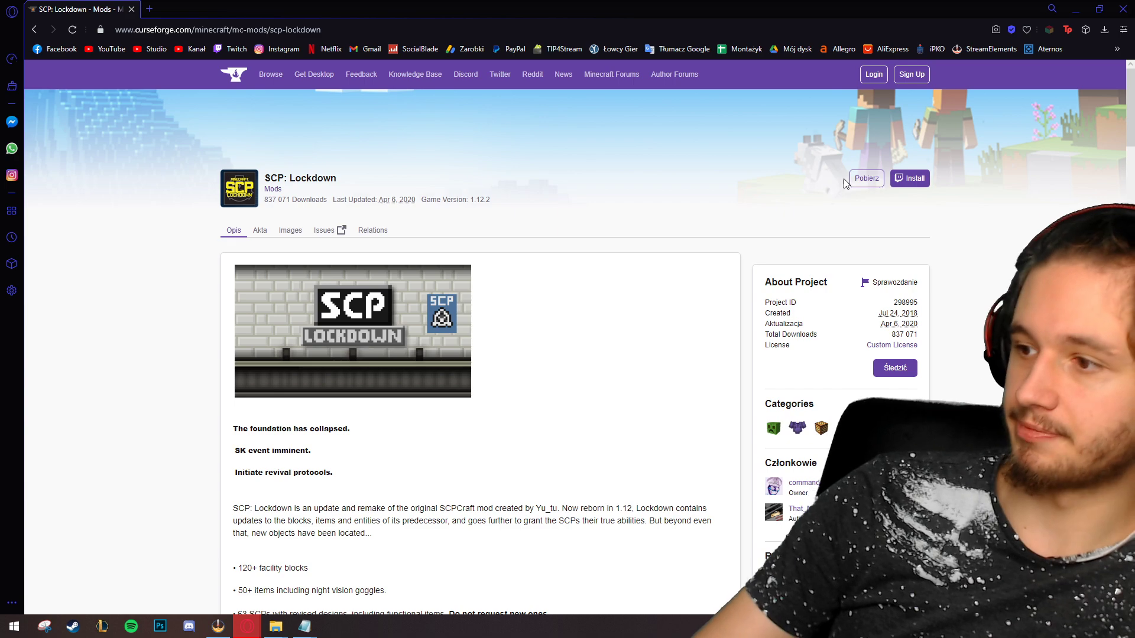
# Download the SCP: Lockdown mod, choosing the Metoda 2 Trudniejsza folder inside Poradnik SCP Lockdown as the save location for SCP+Lockdown-1.12.2-2.3.1-dev
pyautogui.scroll(-20, 680, 355)
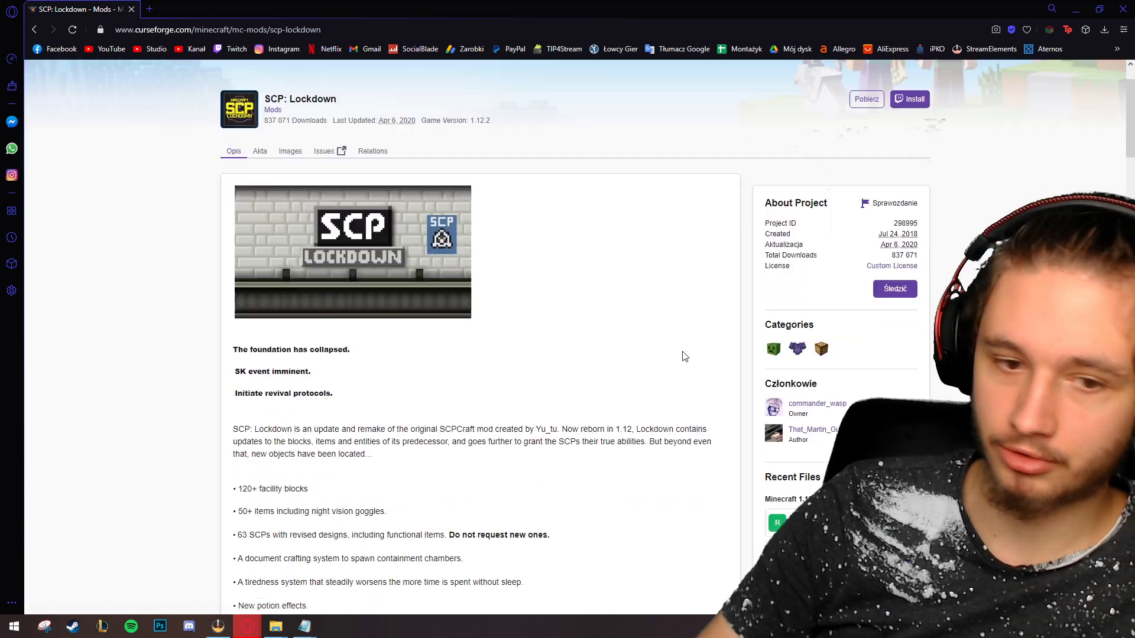
pyautogui.scroll(10, 673, 310)
pyautogui.scroll(15, 672, 310)
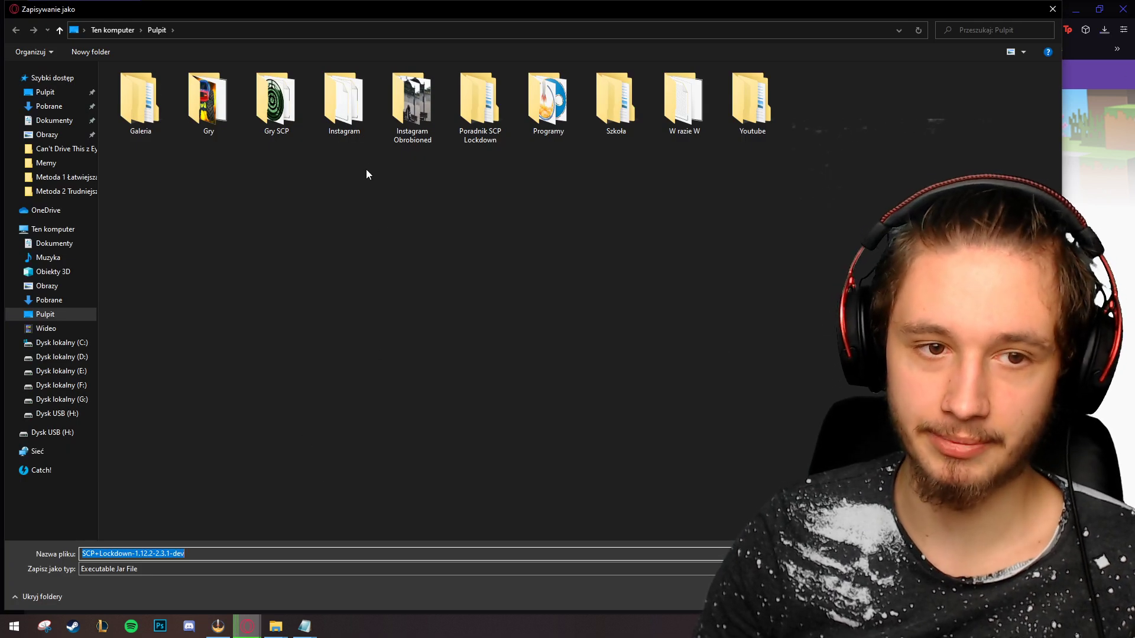
pyautogui.doubleClick(473, 102)
pyautogui.doubleClick(170, 99)
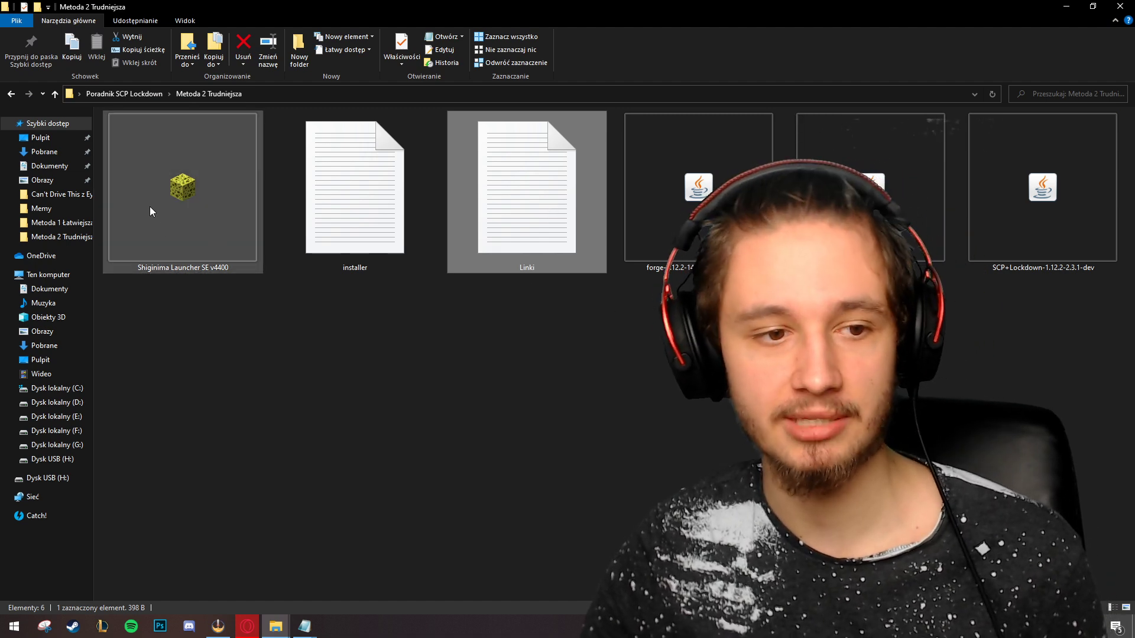
# Start Shiginima Launcher SE v4400 and log in with the saved username, closing the leftover Linki text windows
pyautogui.click(151, 207)
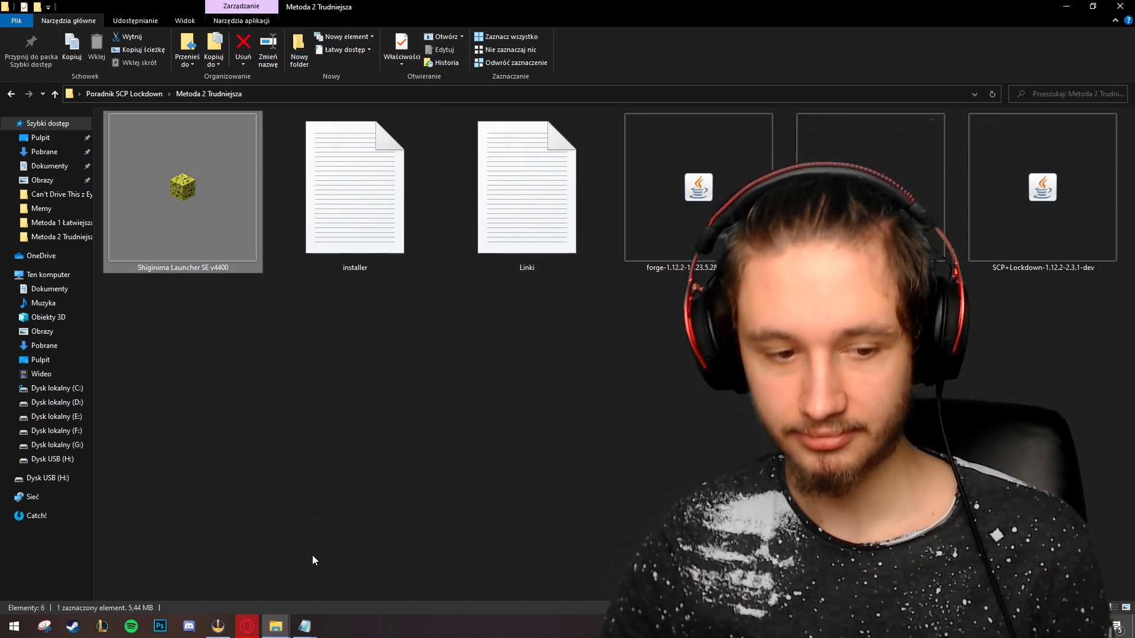
pyautogui.moveTo(304, 625)
pyautogui.click(384, 537)
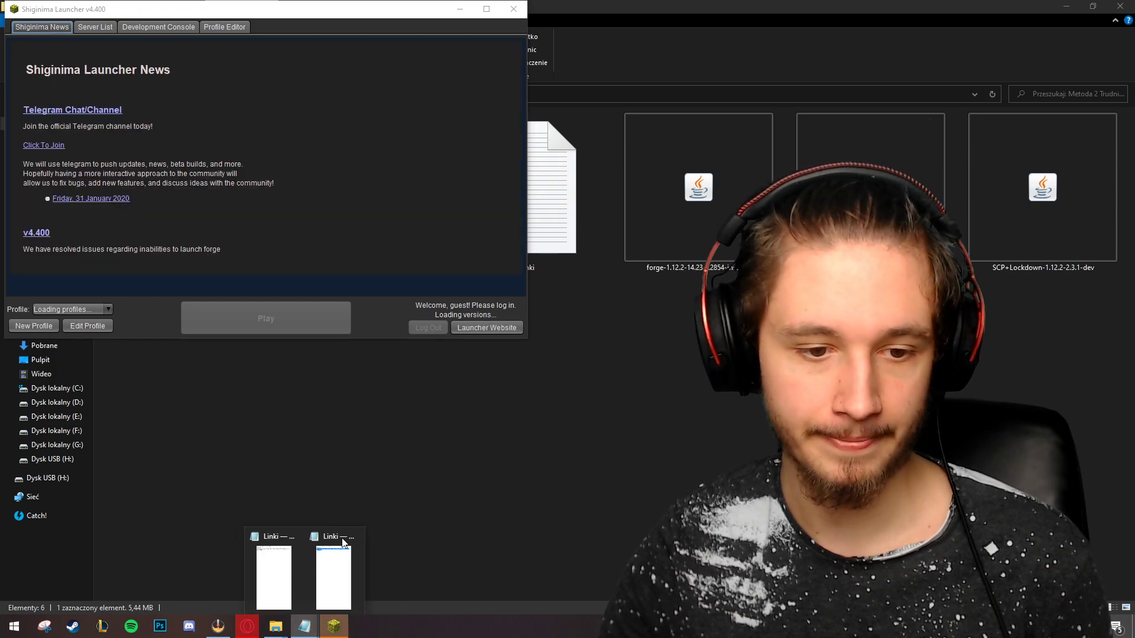
pyautogui.click(355, 537)
pyautogui.click(325, 538)
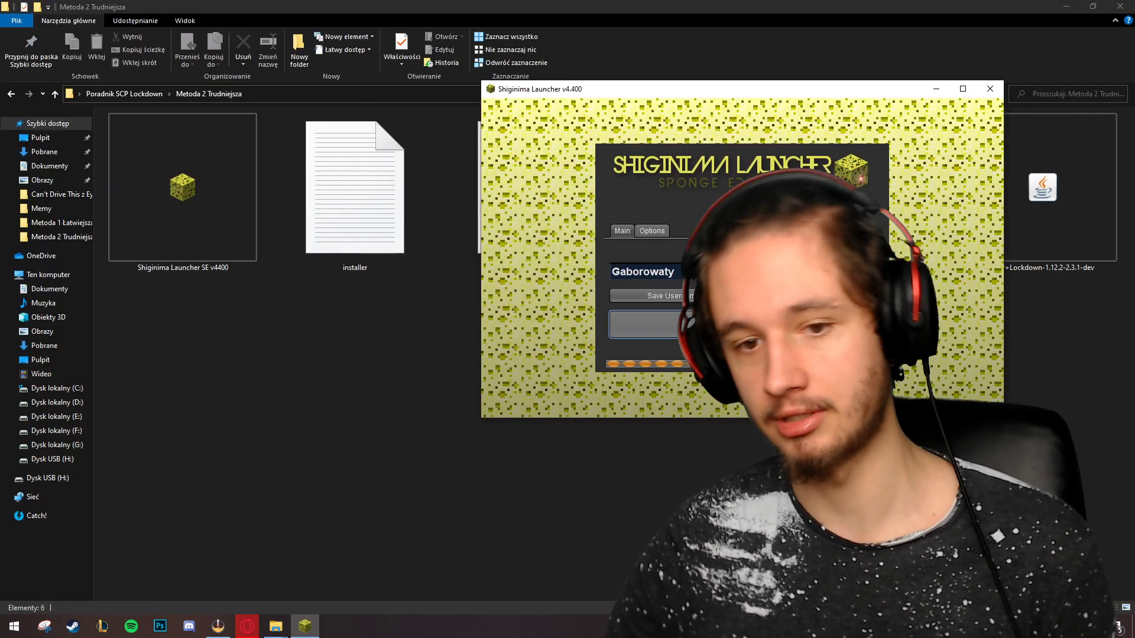
pyautogui.click(698, 329)
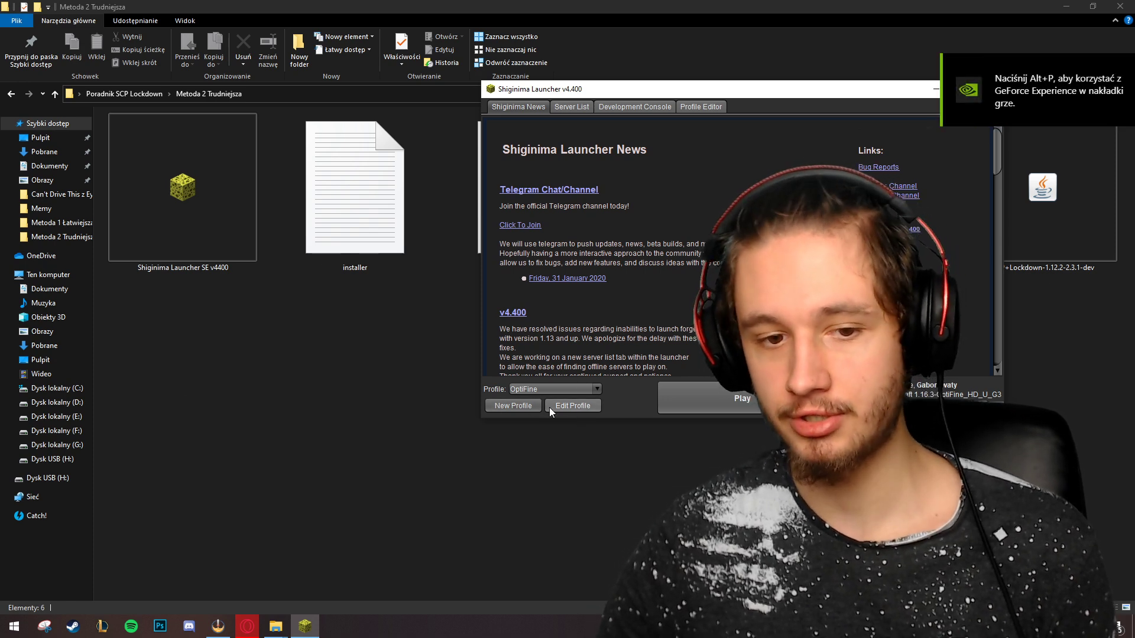
# Set the OptiFine profile's version to release 1.12.2-forge1.12.2-14.23.5.2847 and open its game folder
pyautogui.click(551, 407)
pyautogui.click(630, 290)
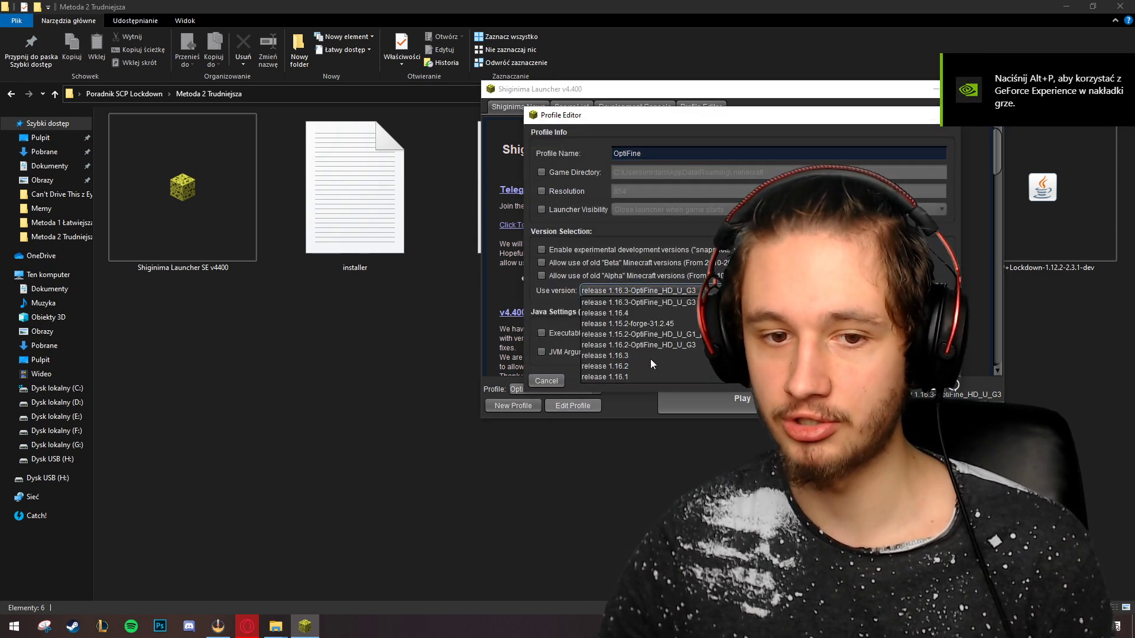
pyautogui.scroll(-10, 646, 349)
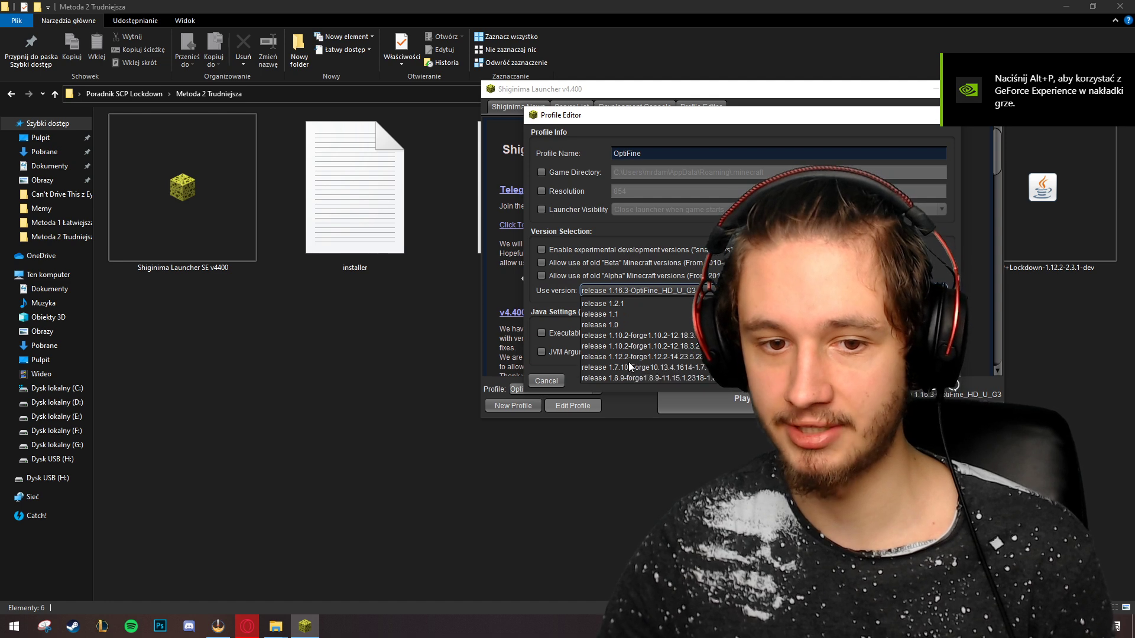
pyautogui.click(629, 357)
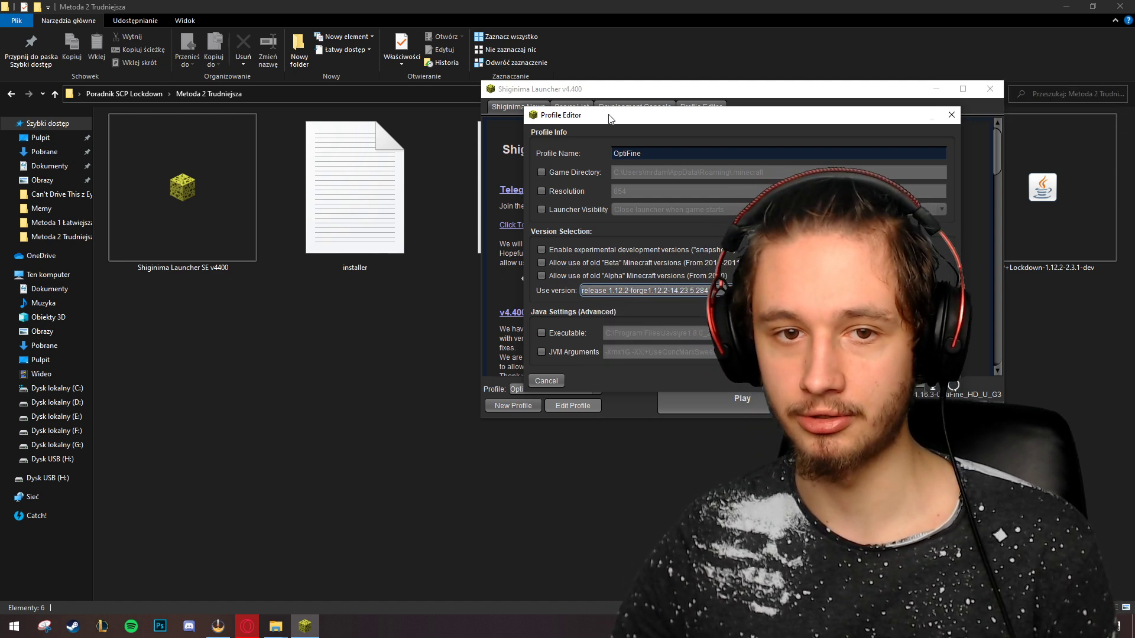
pyautogui.moveTo(610, 118); pyautogui.dragTo(207, 98)
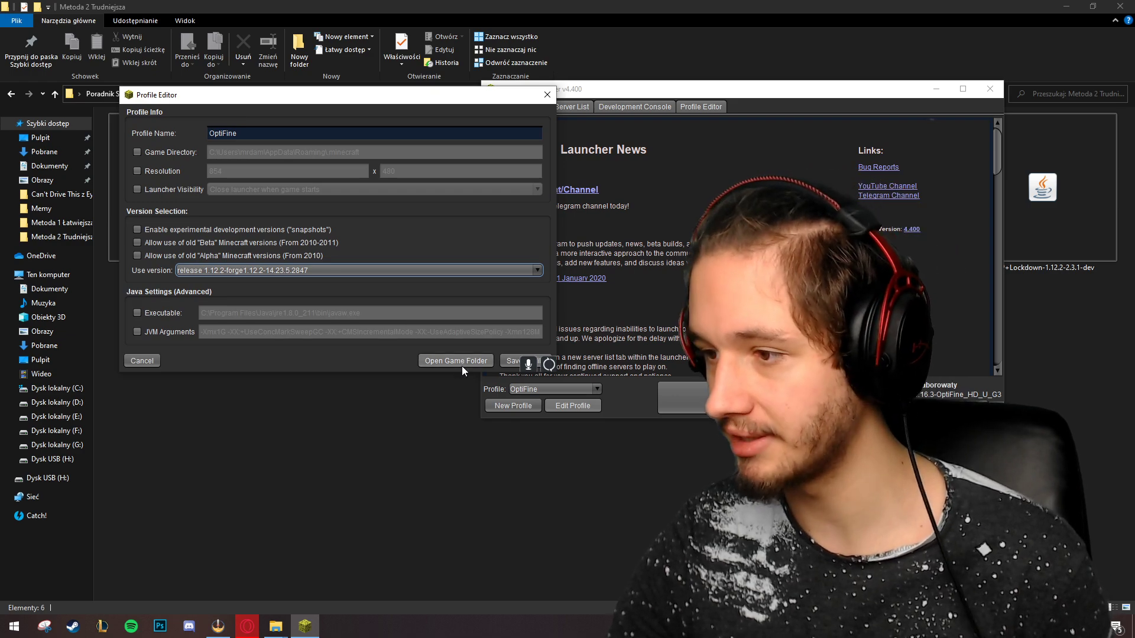
pyautogui.click(460, 364)
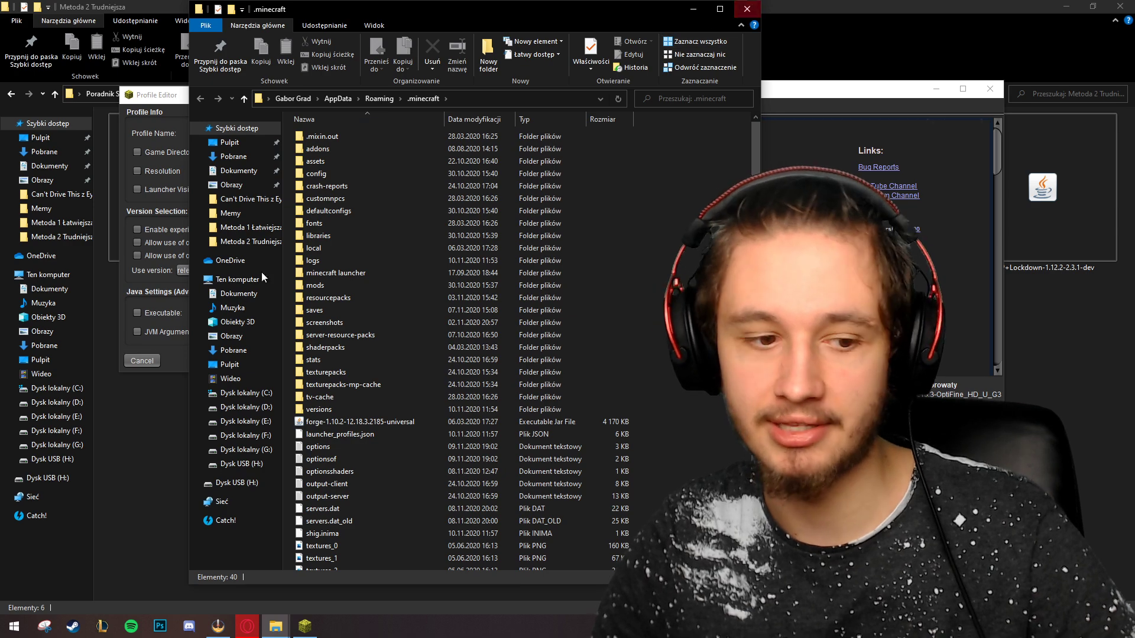
# Open the .minecraft folder in a second window by searching Windows for %appdata%, and close that window
pyautogui.press('super')
pyautogui.write('%app')
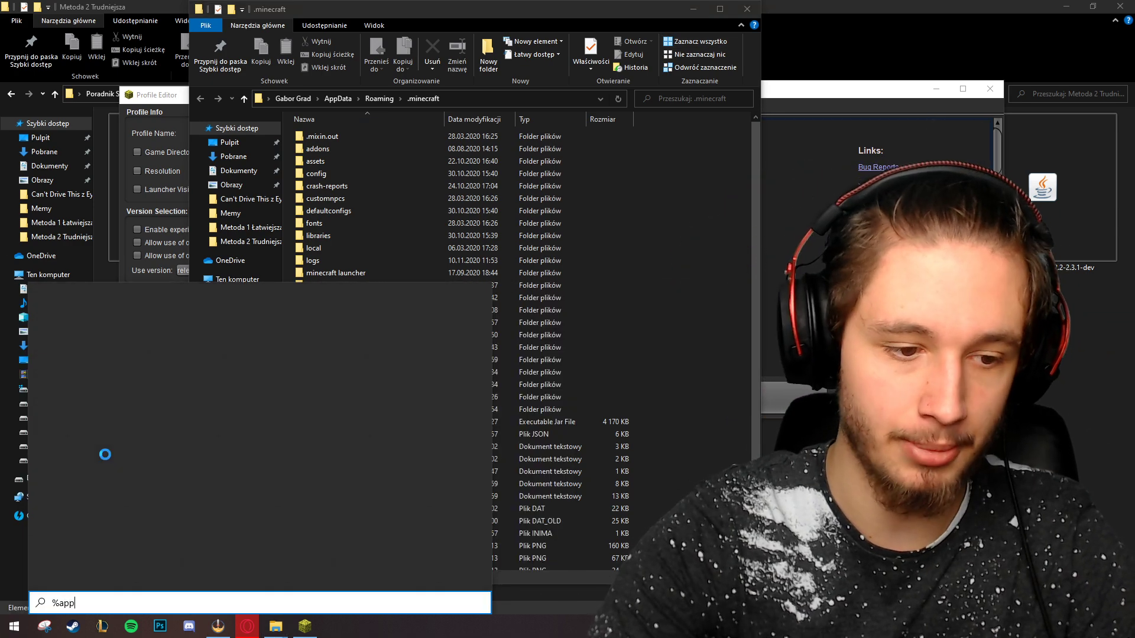
pyautogui.write('data%')
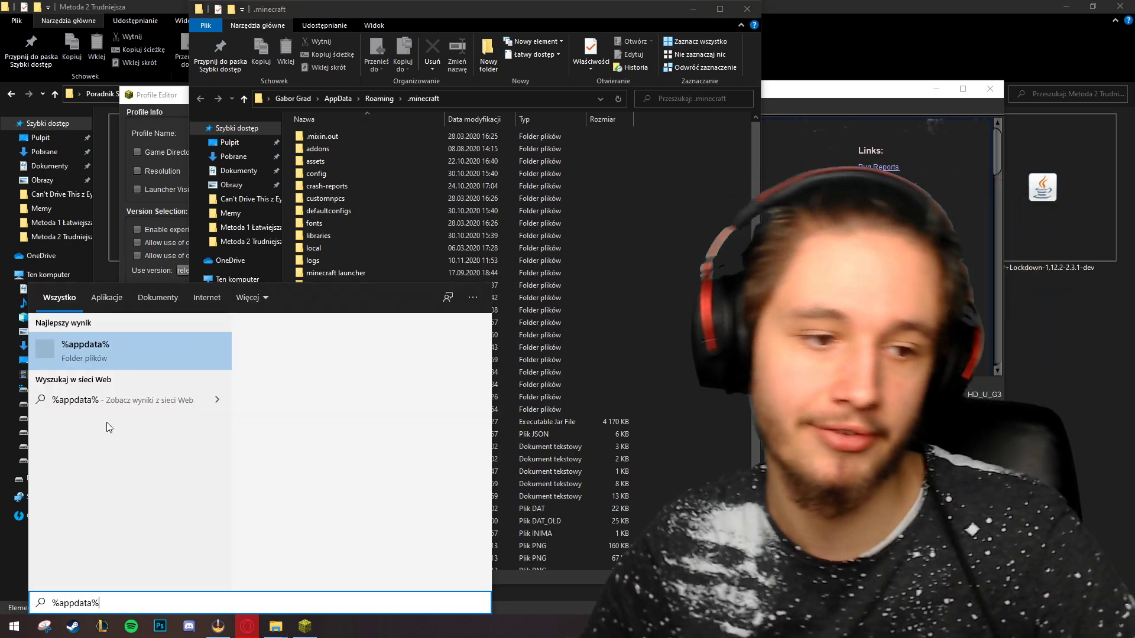
pyautogui.click(116, 345)
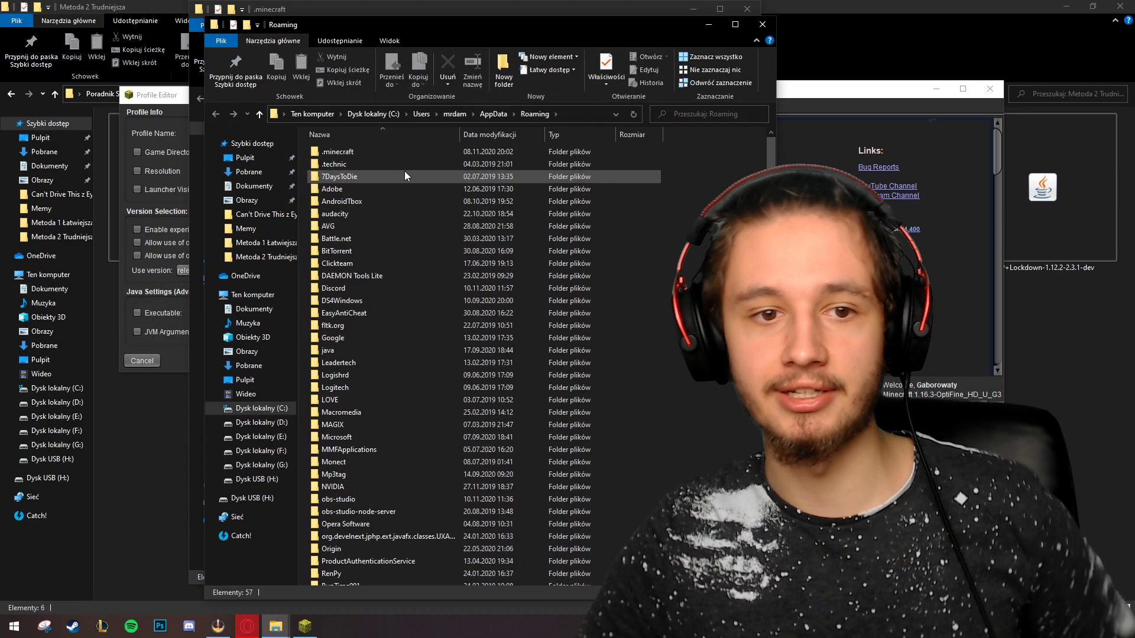
pyautogui.moveTo(406, 26); pyautogui.dragTo(689, 45)
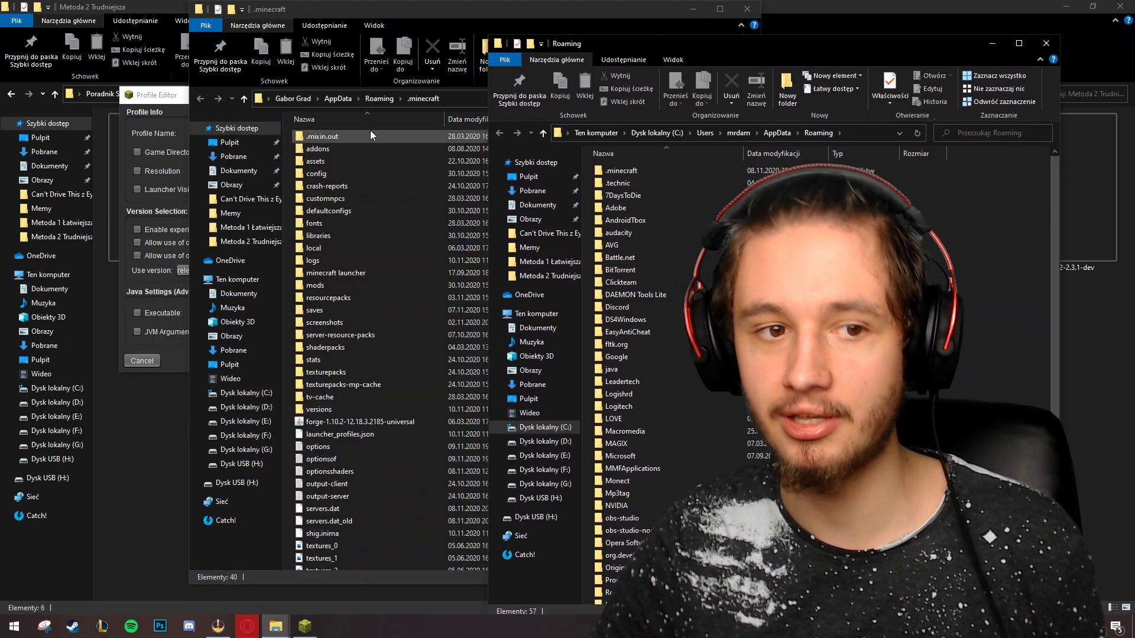
pyautogui.doubleClick(627, 171)
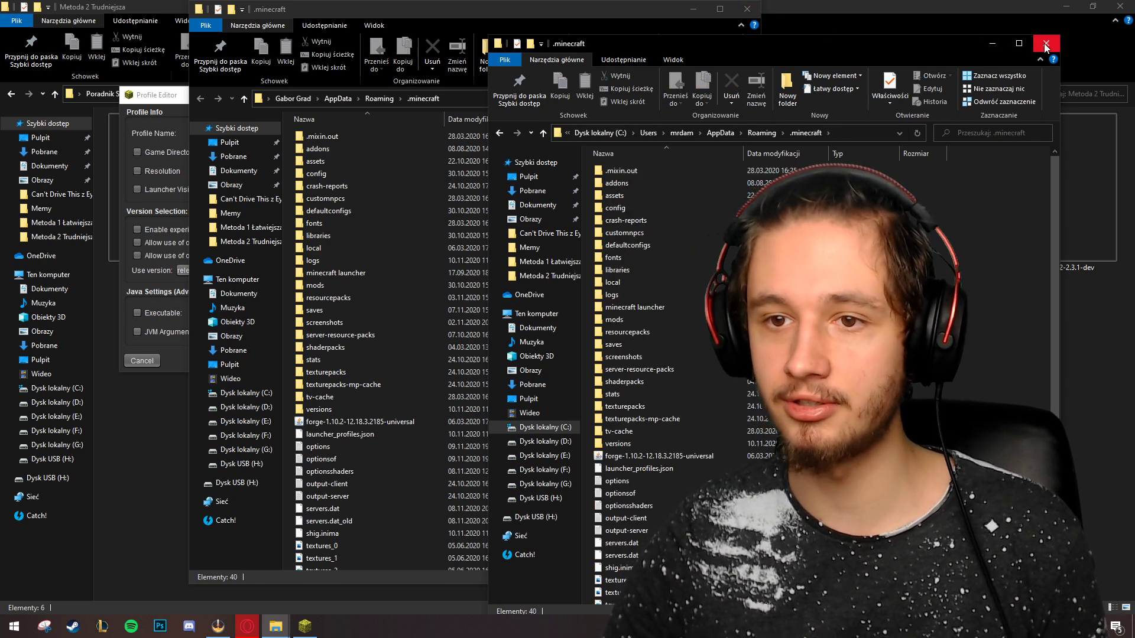
pyautogui.click(1045, 45)
# Open the mods folder inside .minecraft and move its window aside
pyautogui.moveTo(506, 18); pyautogui.dragTo(591, 23)
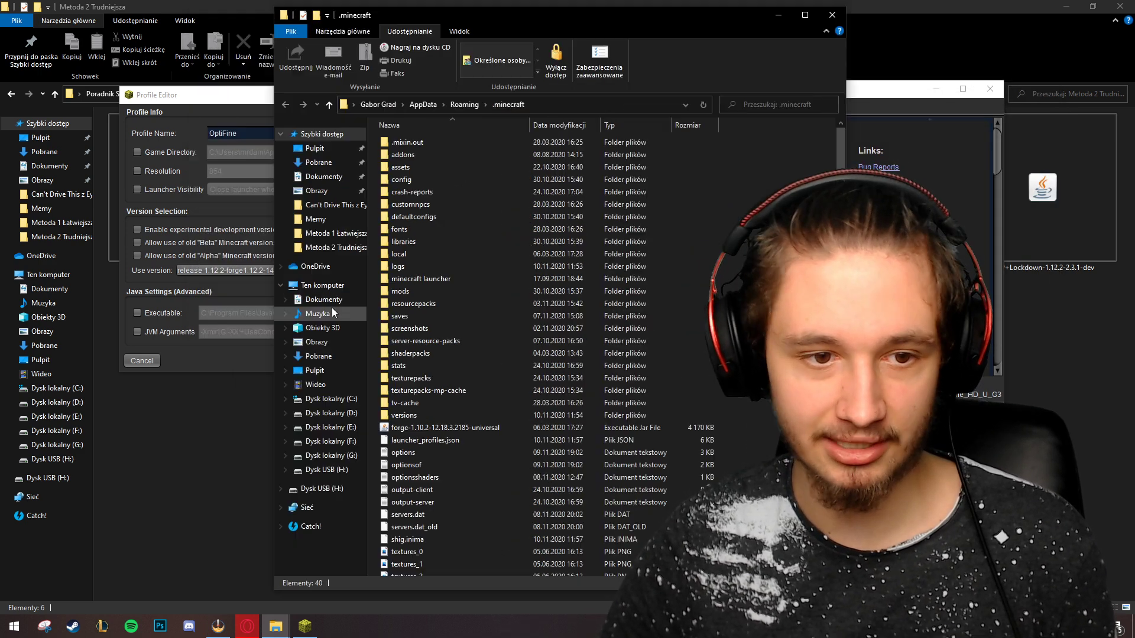
pyautogui.doubleClick(408, 285)
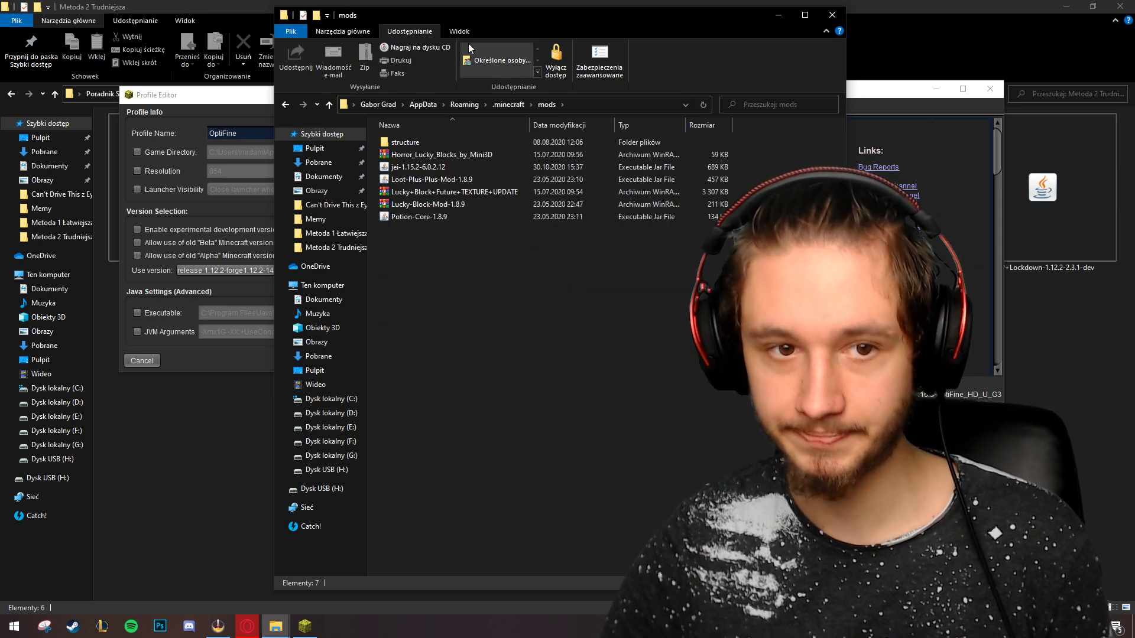
pyautogui.moveTo(467, 15); pyautogui.dragTo(355, 9)
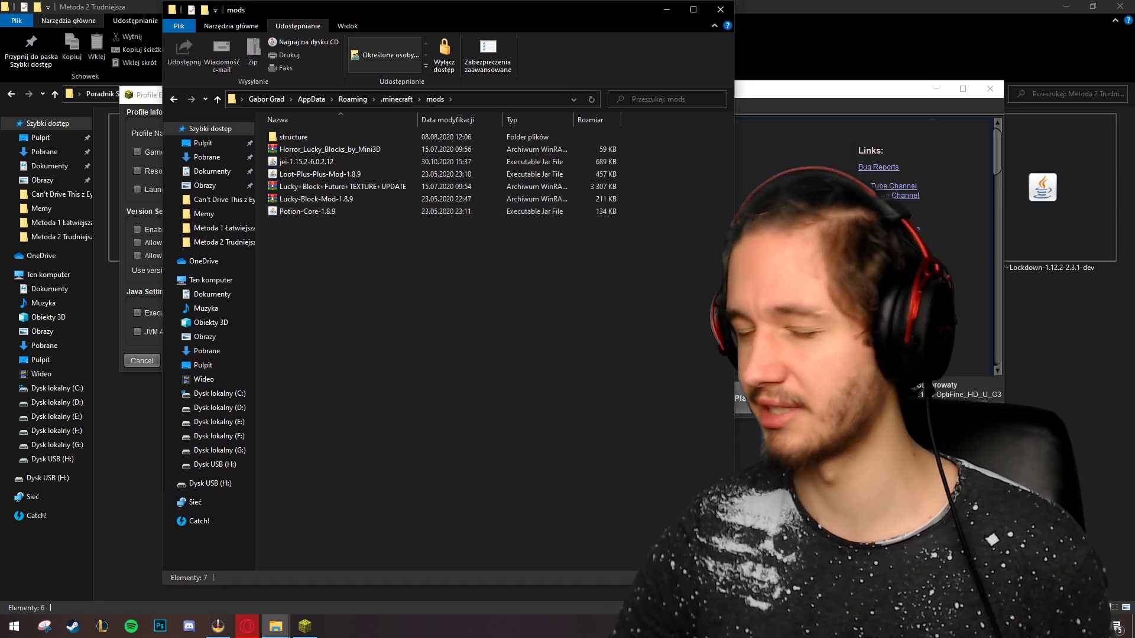
# Place the mods and Metoda 2 Trudniejsza folder windows side by side and show the files of Metoda 2 Trudniejsza as a list
pyautogui.click(824, 6)
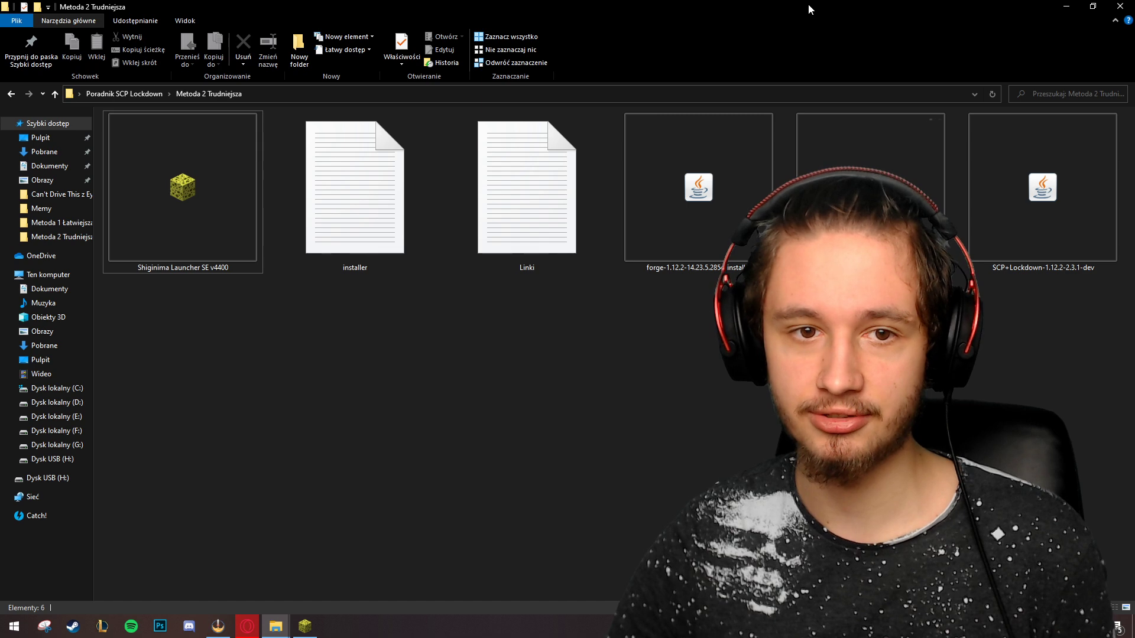
pyautogui.moveTo(808, 10); pyautogui.dragTo(878, 25)
pyautogui.moveTo(405, 14); pyautogui.dragTo(245, 24)
pyautogui.click(678, 228)
pyautogui.rightClick(1032, 216)
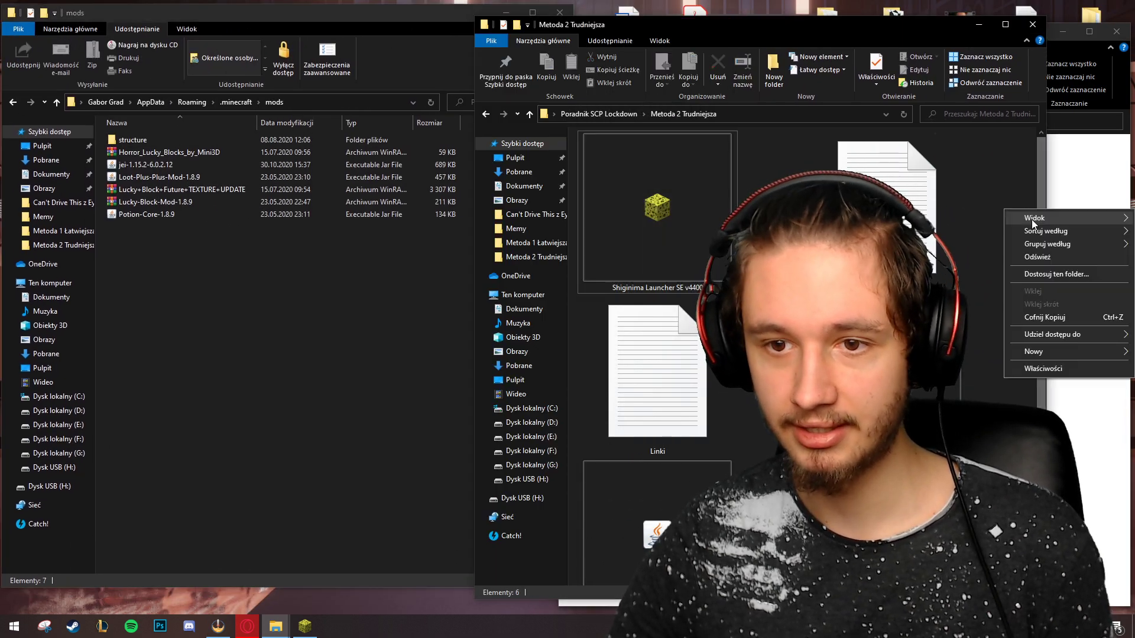
pyautogui.click(946, 270)
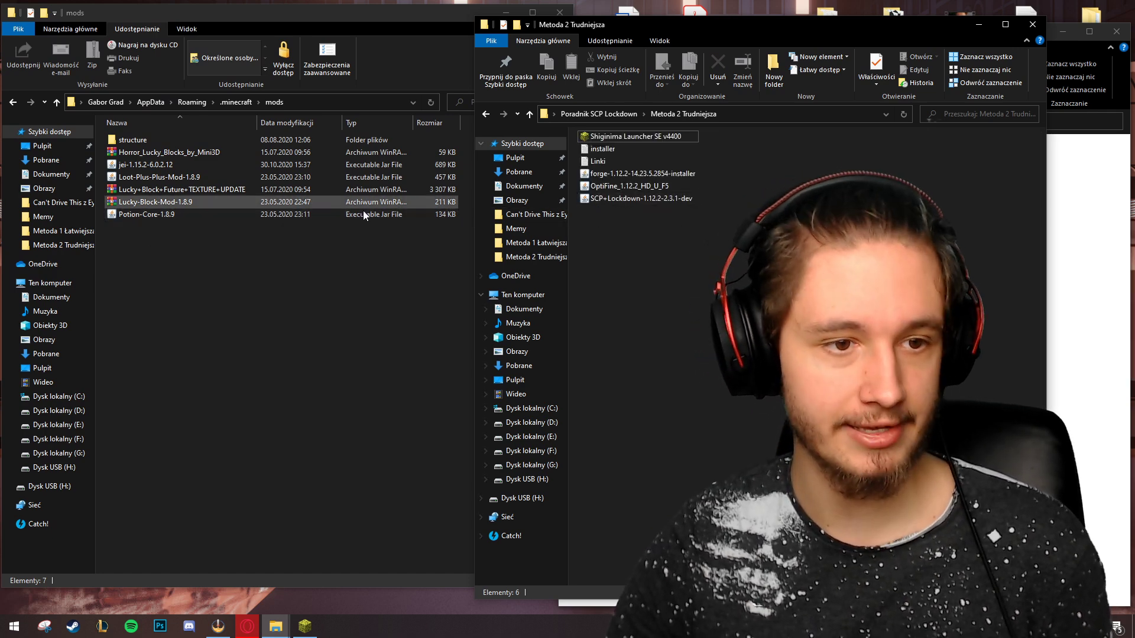
# Put OptiFine_1.12.2_HD_U_F5 and SCP+Lockdown-1.12.2-2.3.1-dev in the mods folder, keeping copies in Metoda 2 Trudniejsza, and close both folder windows
pyautogui.moveTo(669, 248); pyautogui.dragTo(253, 342)
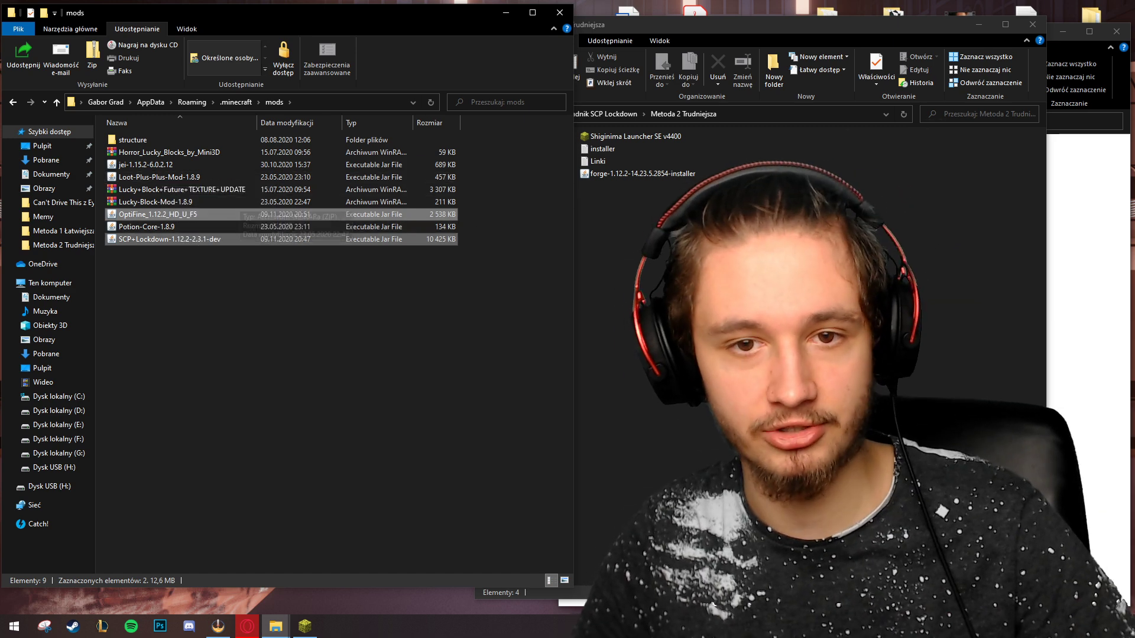
pyautogui.moveTo(250, 214); pyautogui.dragTo(621, 195)
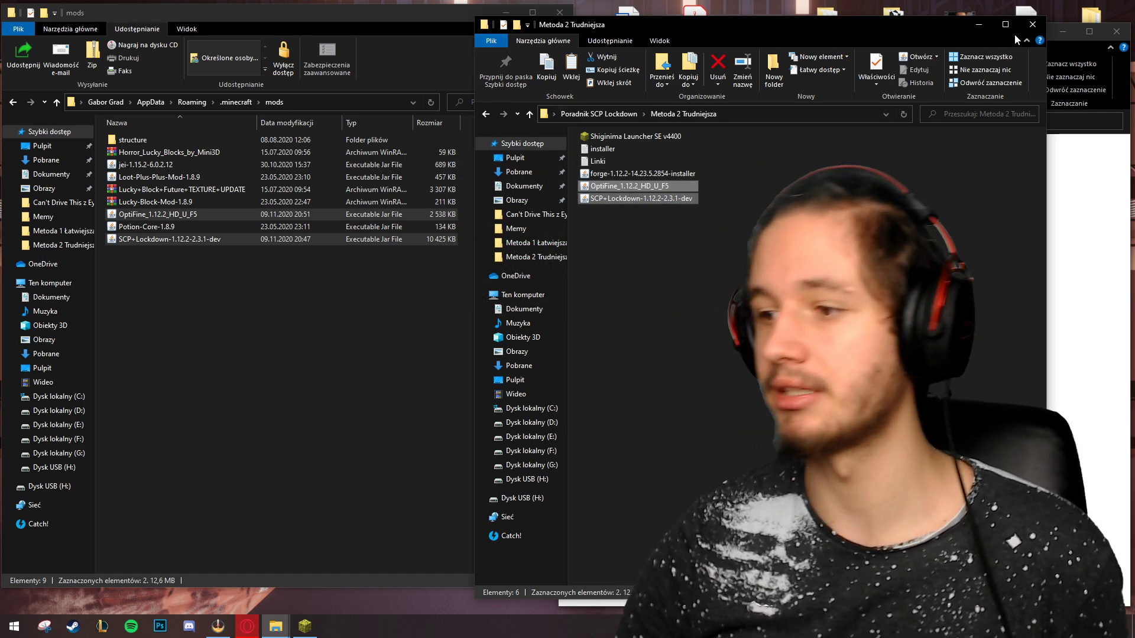
pyautogui.click(1032, 24)
pyautogui.click(558, 12)
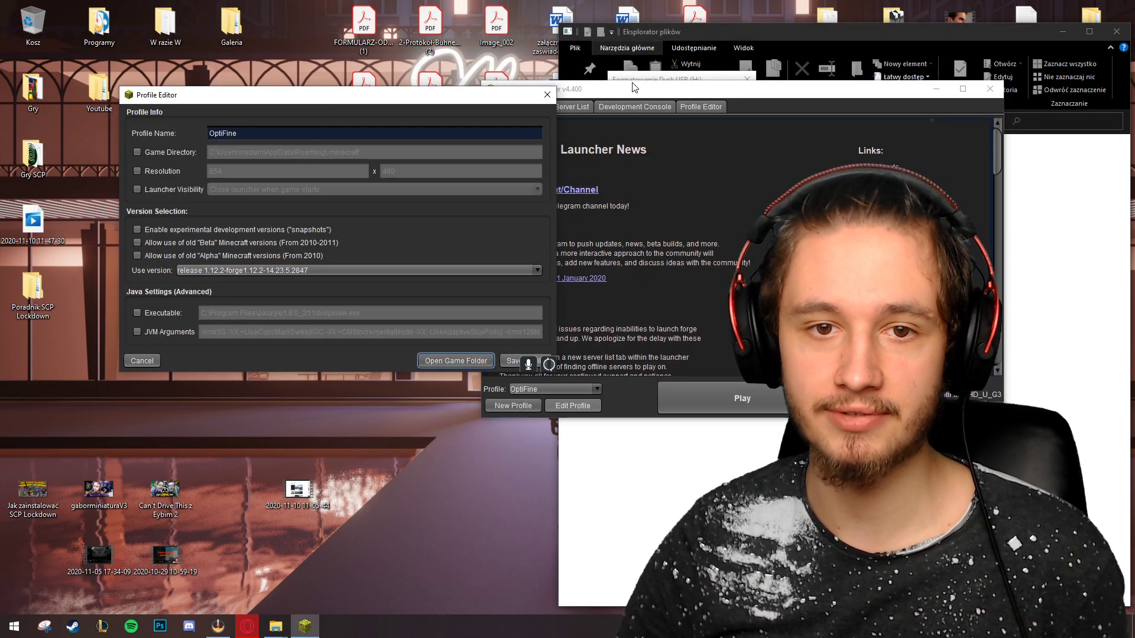
# Save the OptiFine profile in the Profile Editor and move the launcher window away from the desktop folders
pyautogui.moveTo(456, 99); pyautogui.dragTo(591, 99)
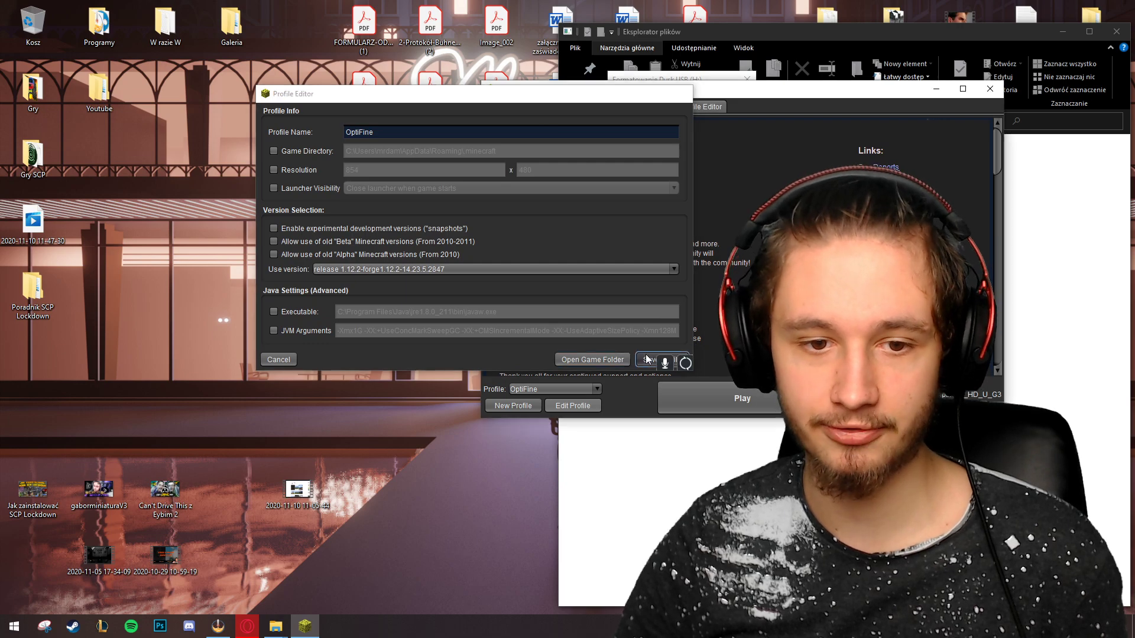
pyautogui.click(649, 361)
pyautogui.moveTo(768, 89); pyautogui.dragTo(587, 101)
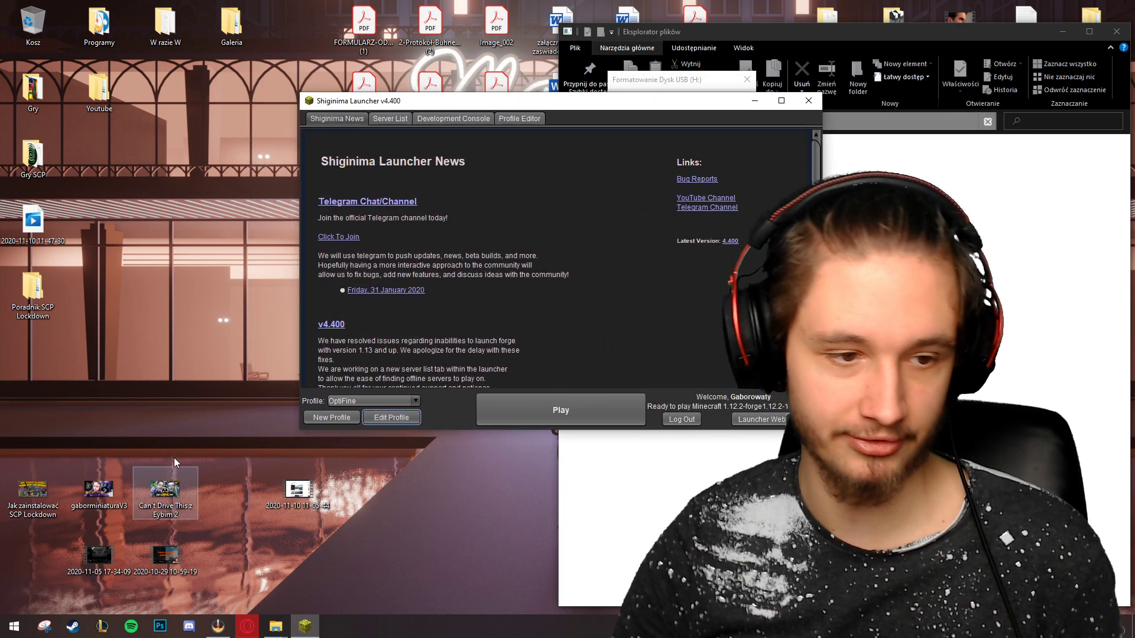
# Open the Poradnik SCP Lockdown folder maximized behind the launcher and start the game with the OptiFine profile
pyautogui.doubleClick(27, 307)
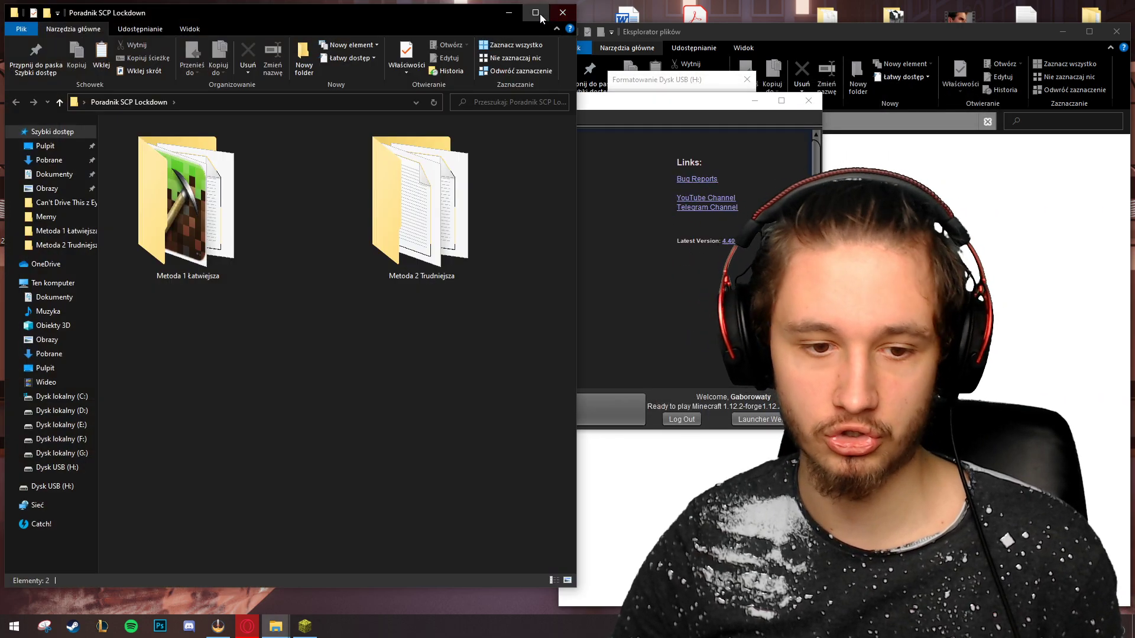
pyautogui.press('super+Up')
pyautogui.click(308, 620)
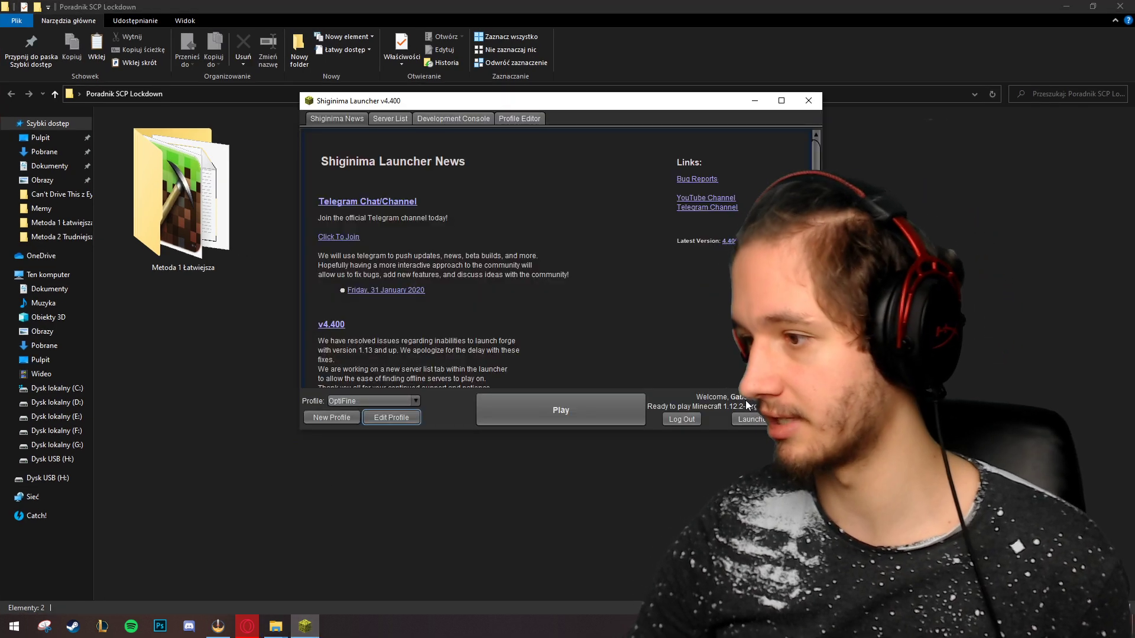
pyautogui.click(512, 407)
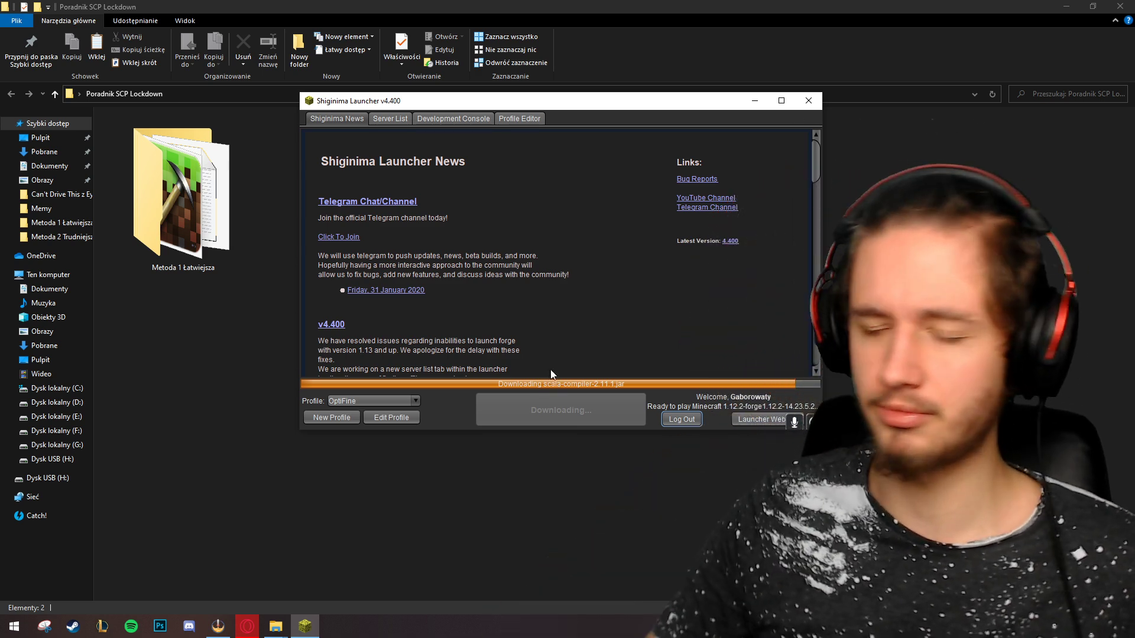
pyautogui.moveTo(507, 101); pyautogui.dragTo(387, 89)
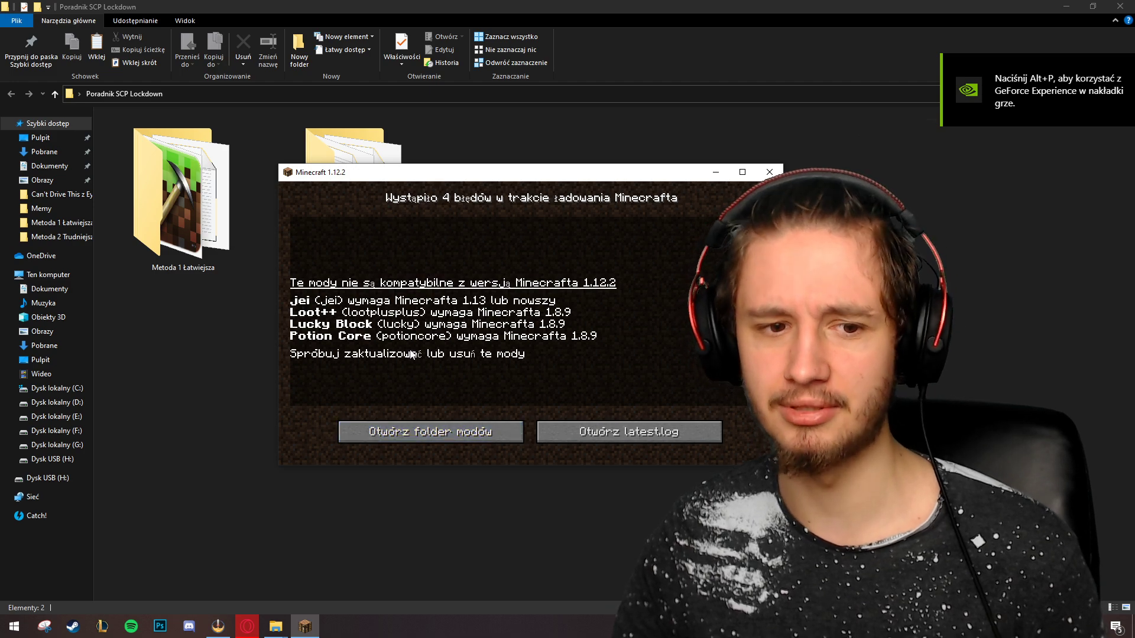
# Open the mods folder from the game's error screen and remove everything except the OptiFine and SCP Lockdown files
pyautogui.click(434, 433)
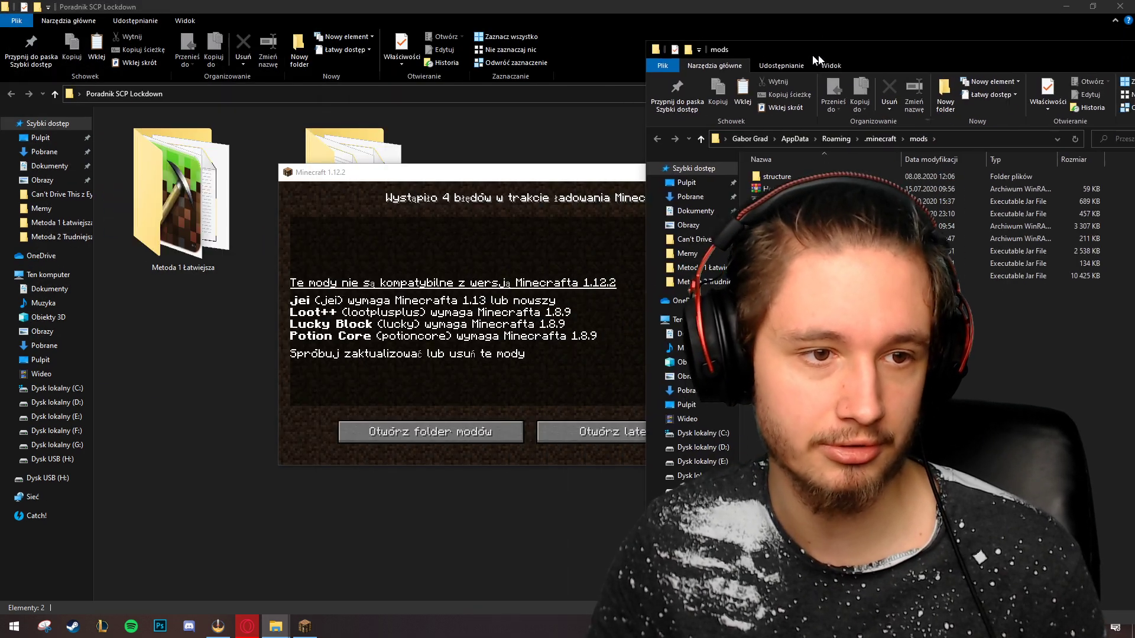
pyautogui.moveTo(815, 60); pyautogui.dragTo(831, 55)
pyautogui.click(828, 198)
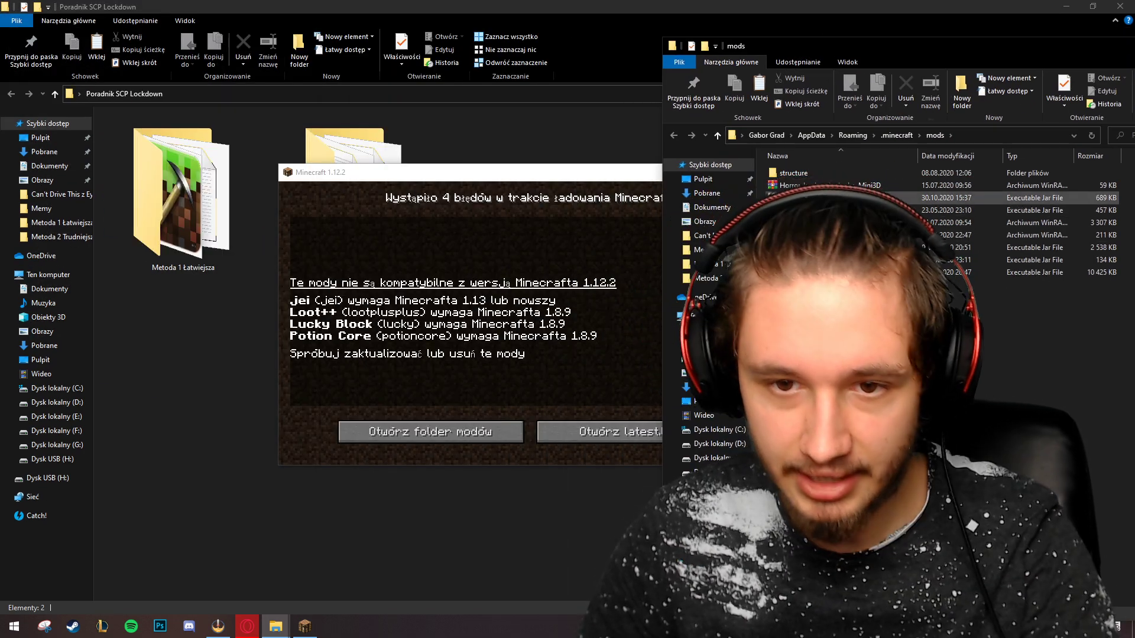
pyautogui.press('Delete')
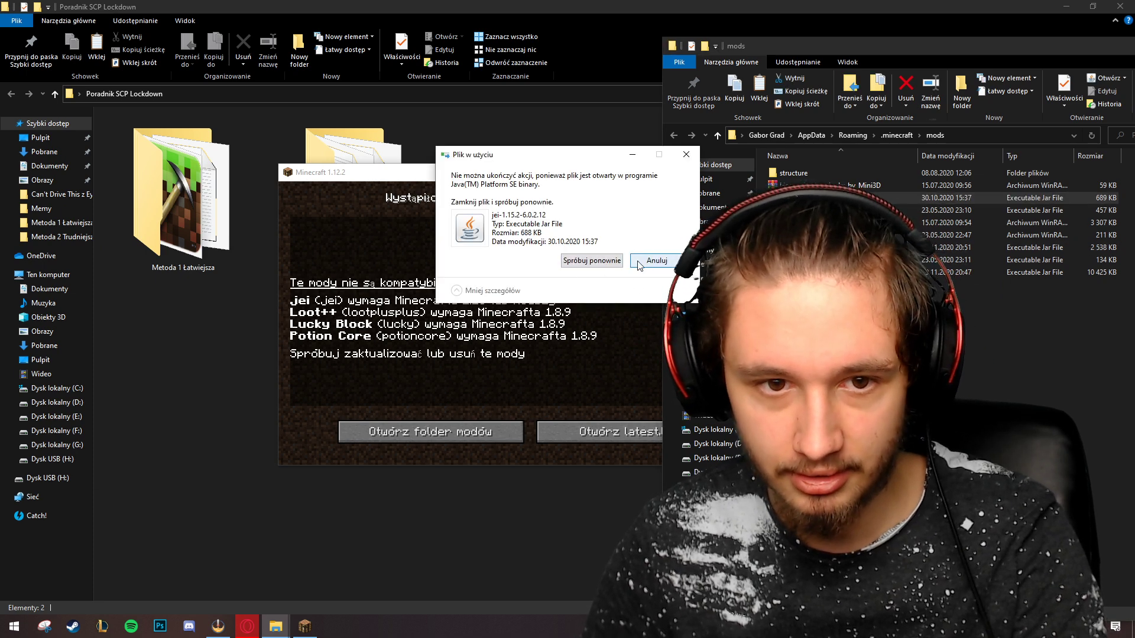
pyautogui.click(655, 259)
pyautogui.click(533, 353)
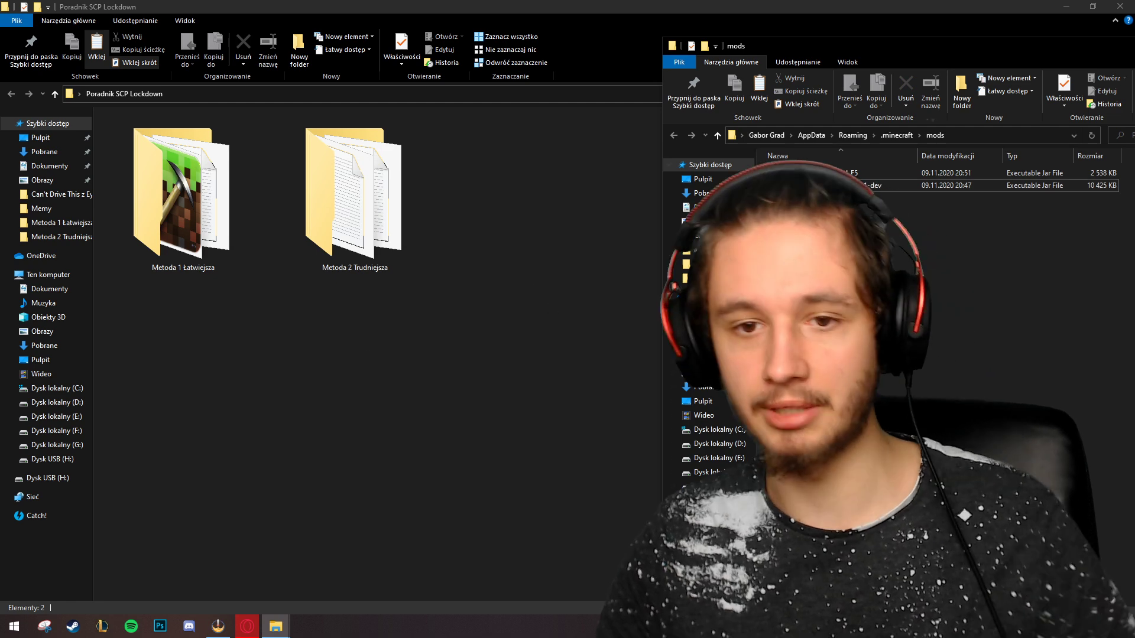
# Start Shiginima Launcher SE v4400 again from the Metoda 2 Trudniejsza folder and launch the game with the saved username
pyautogui.doubleClick(311, 218)
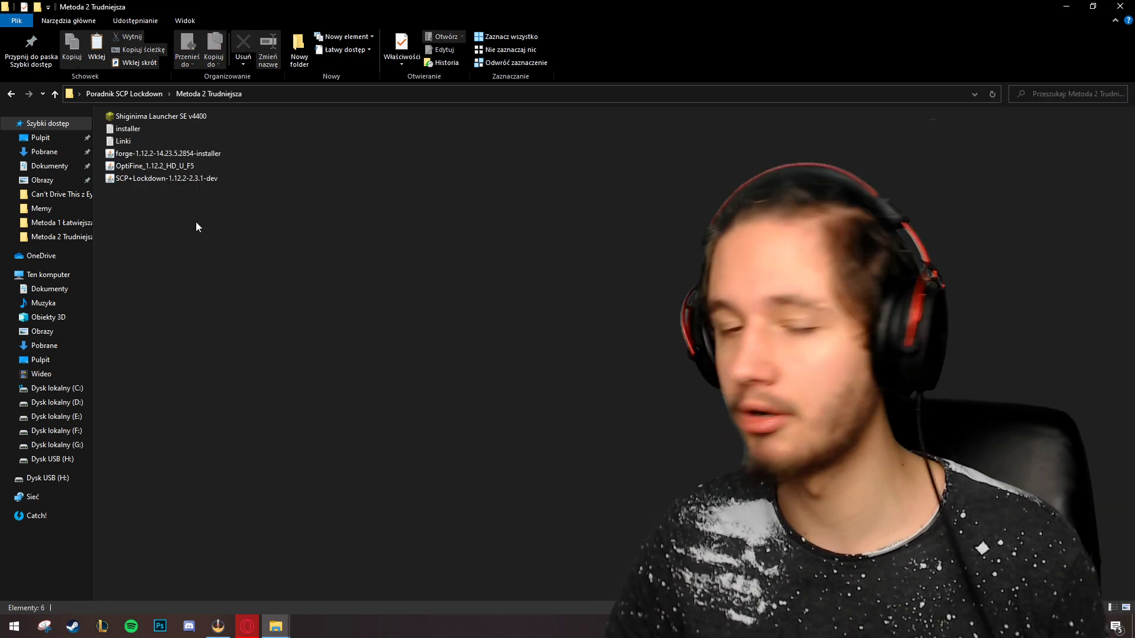
pyautogui.click(118, 116)
pyautogui.click(285, 630)
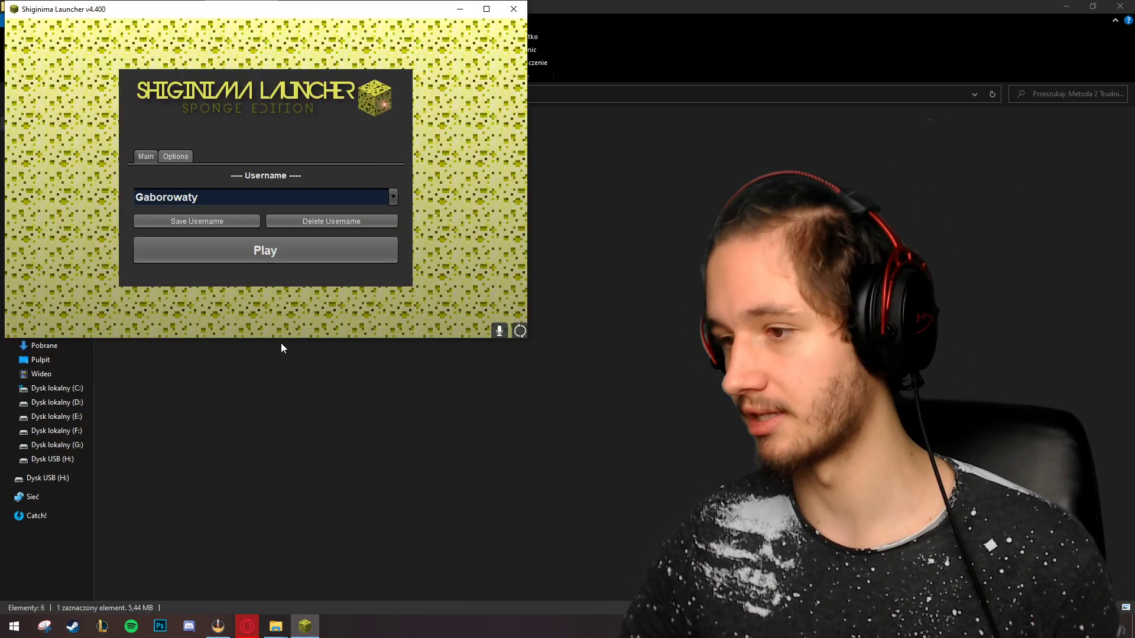
pyautogui.click(254, 242)
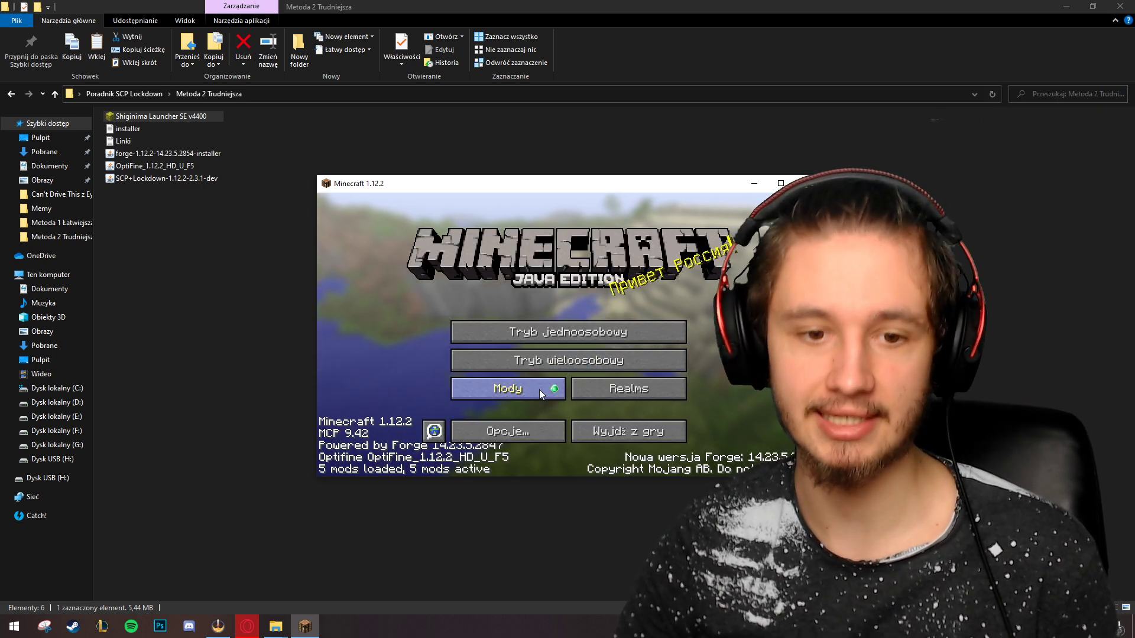
# Maximize the Minecraft window and check the mod list for SCP: Lockdown
pyautogui.click(781, 183)
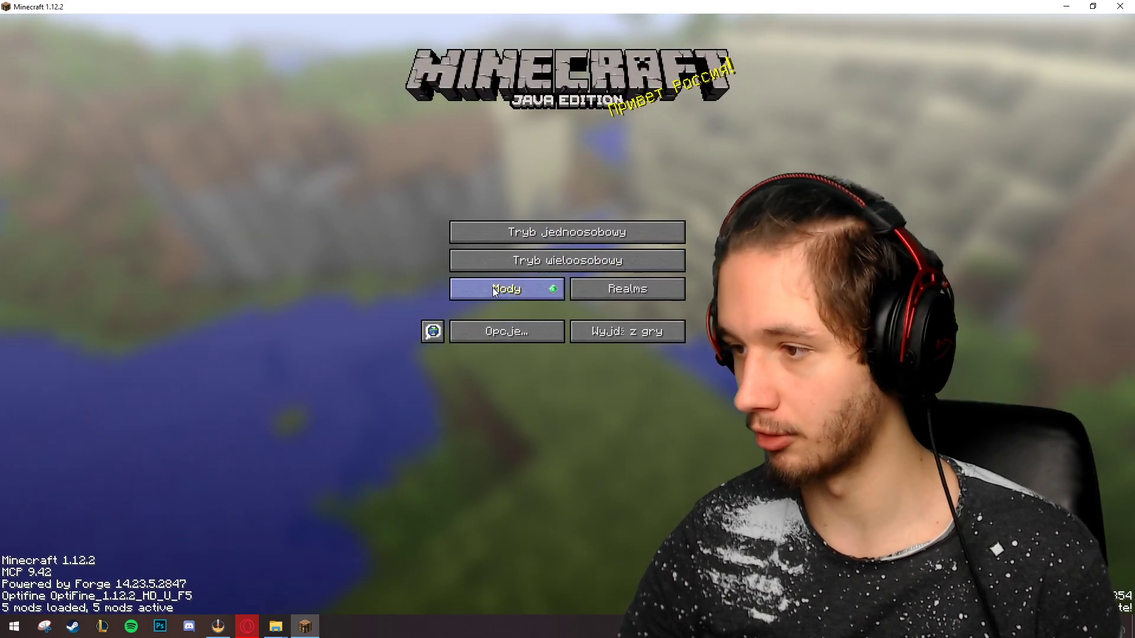
pyautogui.click(492, 287)
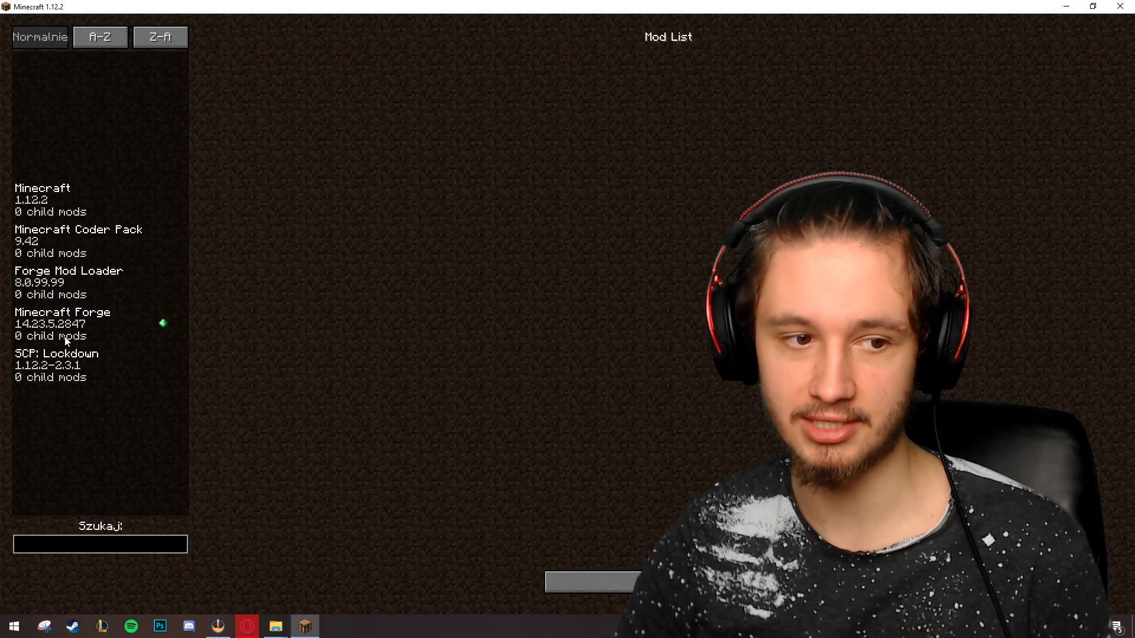
pyautogui.press('Escape')
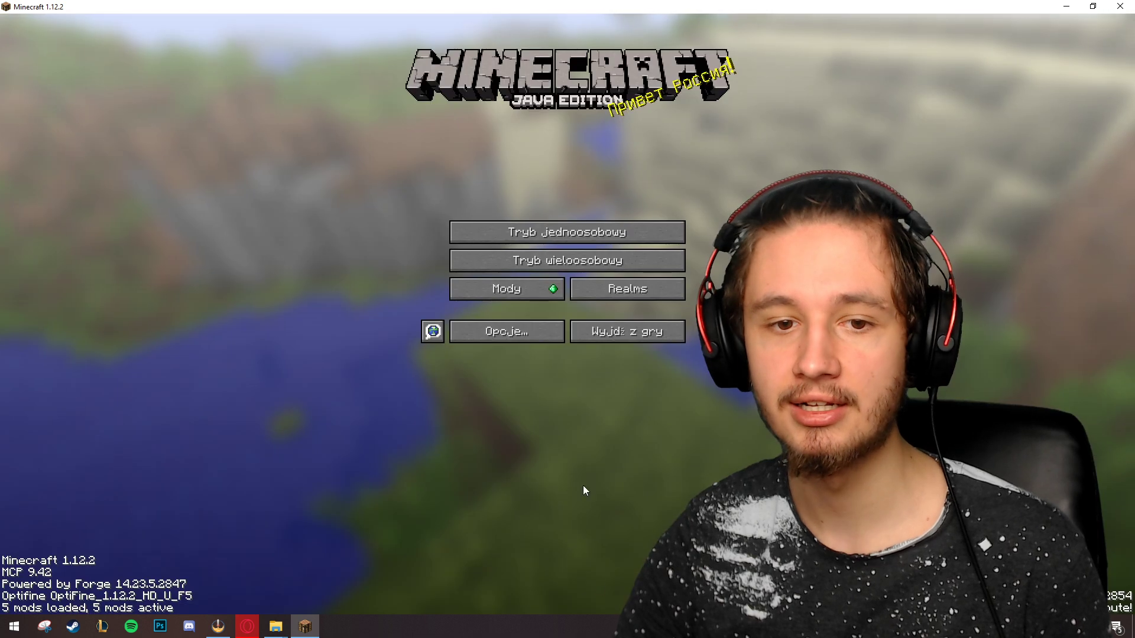
# Create a new single-player world named Nowy świat in creative mode with the default world options
pyautogui.click(577, 232)
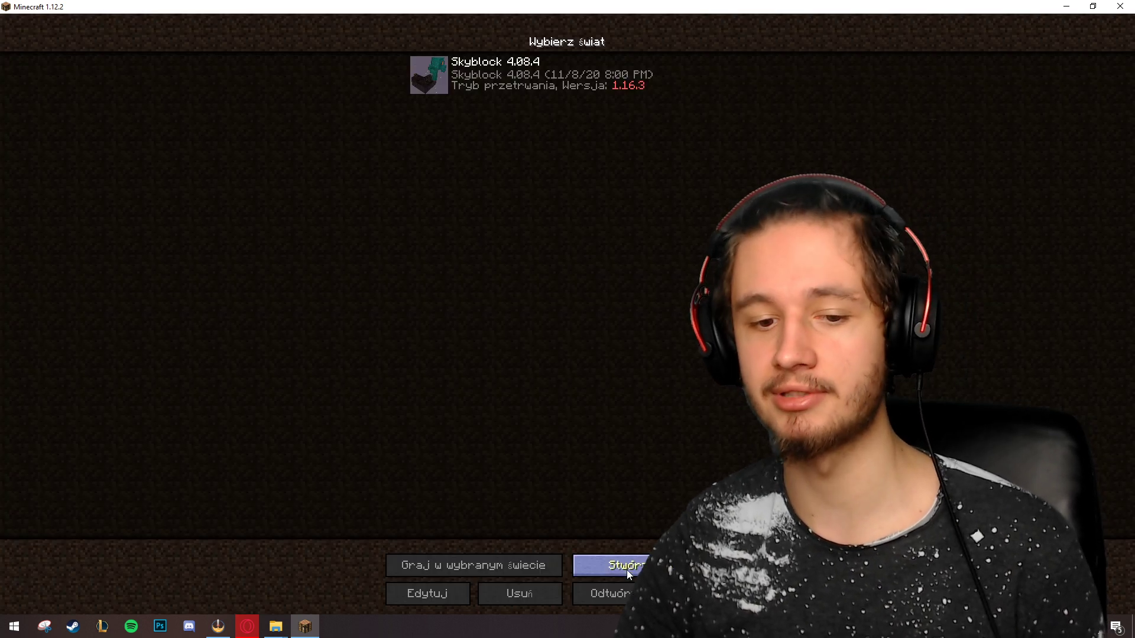
pyautogui.click(627, 567)
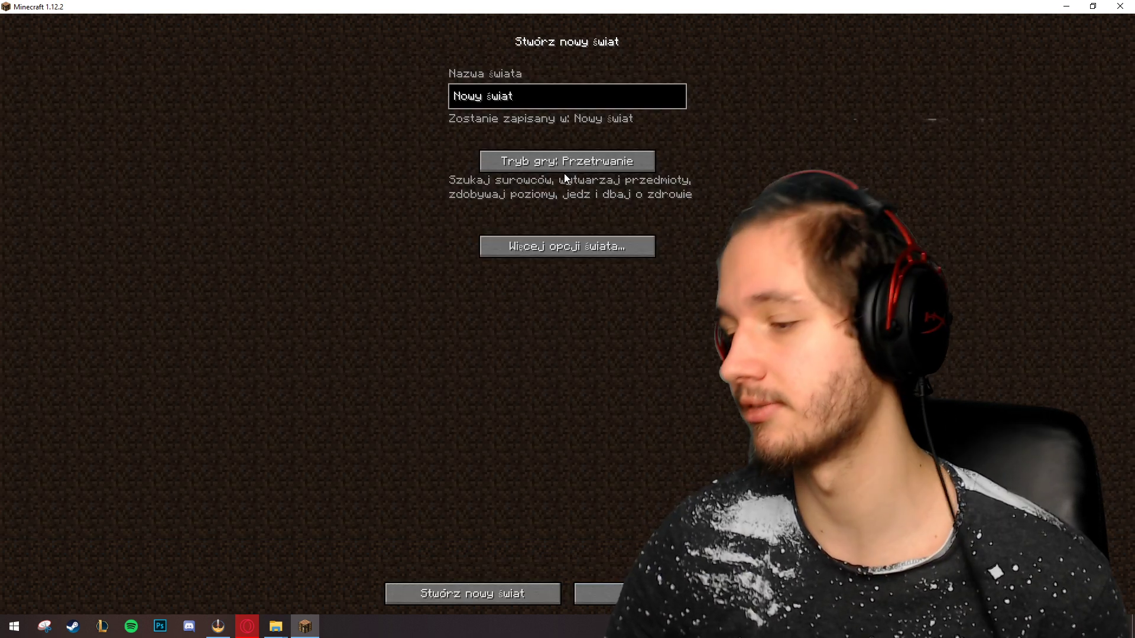
pyautogui.click(584, 166)
pyautogui.click(584, 166)
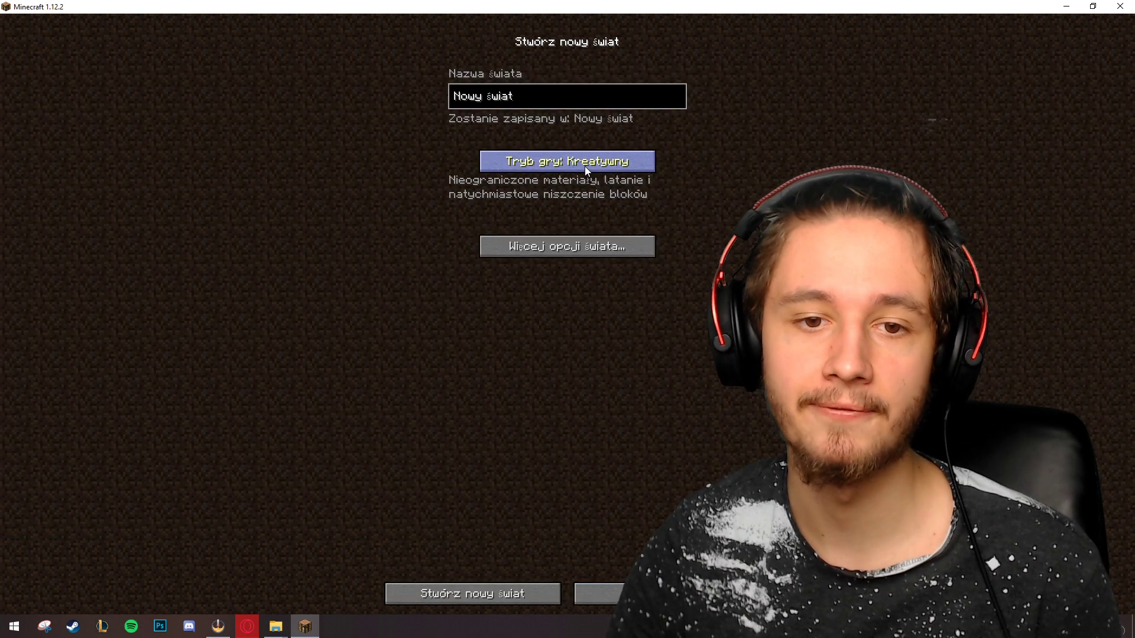
pyautogui.click(579, 253)
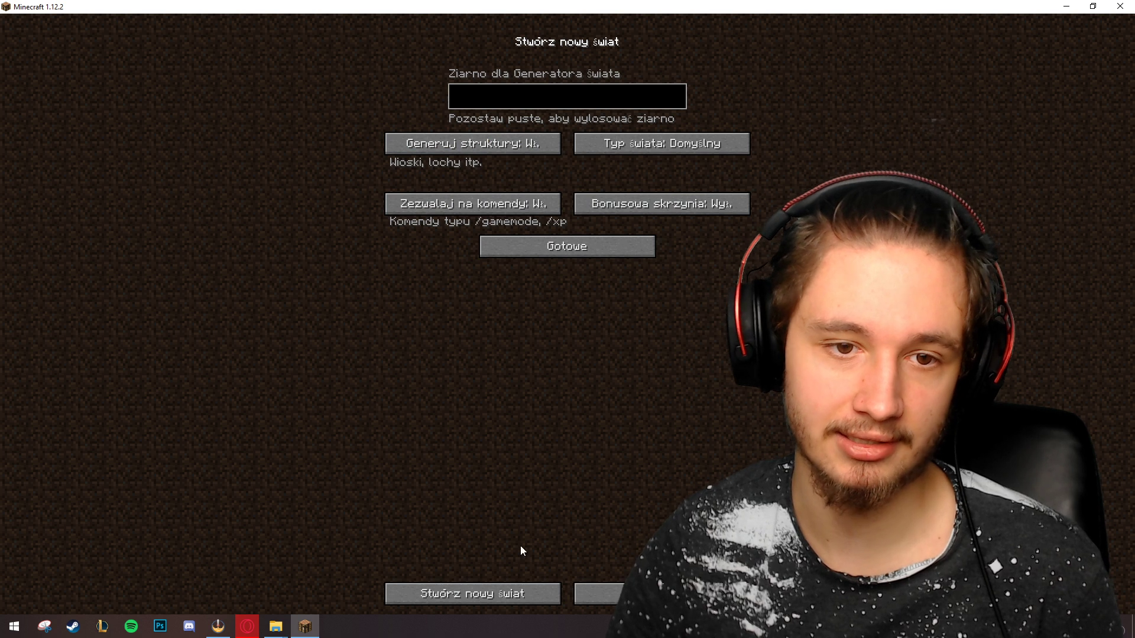
pyautogui.click(502, 594)
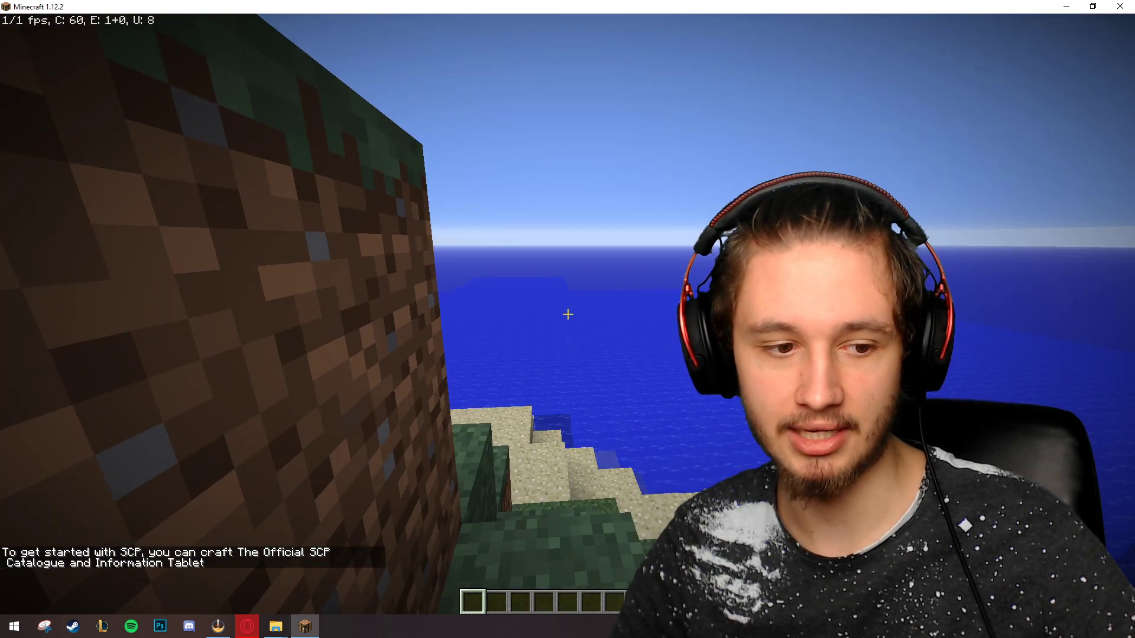
# Adjust the graphics settings in the game options and return to the world
pyautogui.press('Escape')
pyautogui.click(528, 278)
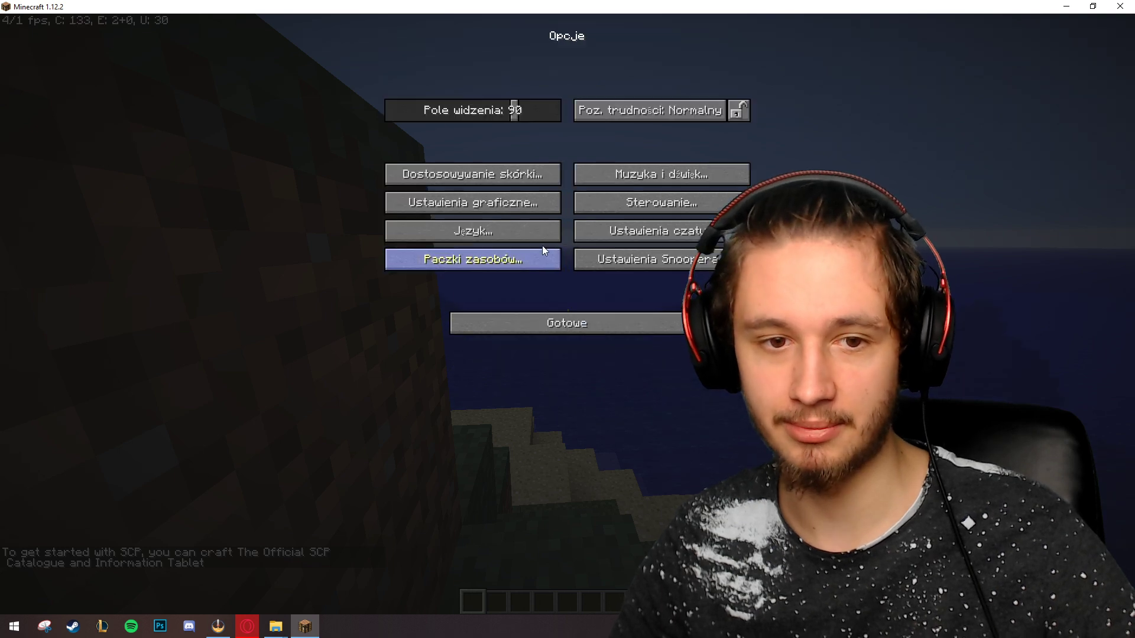
pyautogui.click(521, 203)
pyautogui.click(654, 111)
pyautogui.press('Escape')
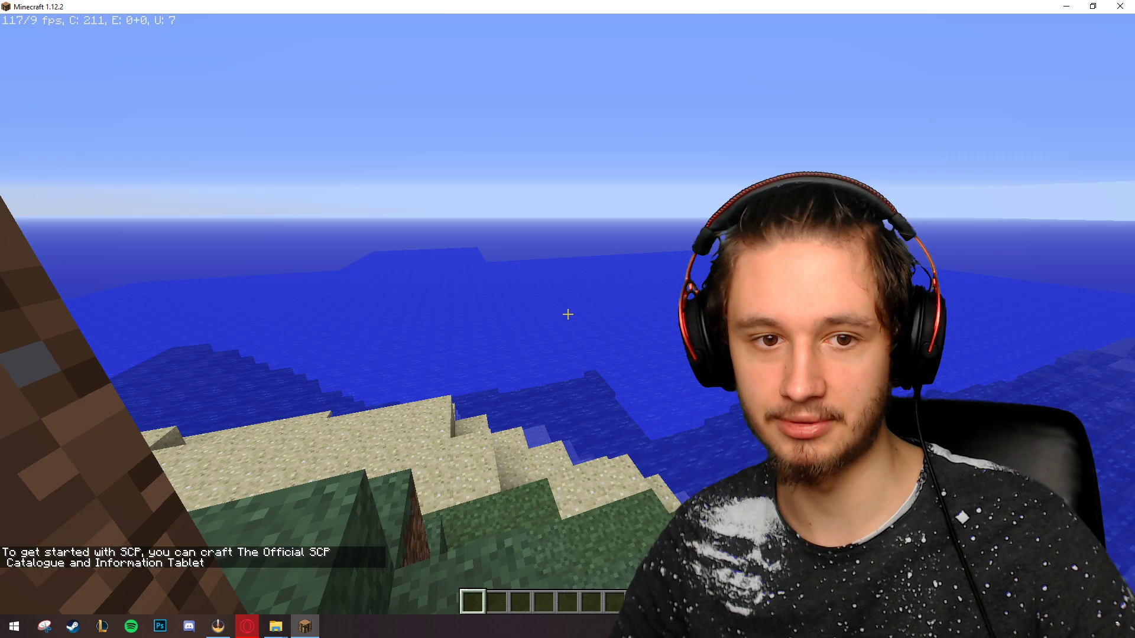
# Browse the second page of the creative inventory, viewing the SCP Items, SCP Functional Blocks and SCP Building Blocks categories
pyautogui.press('e')
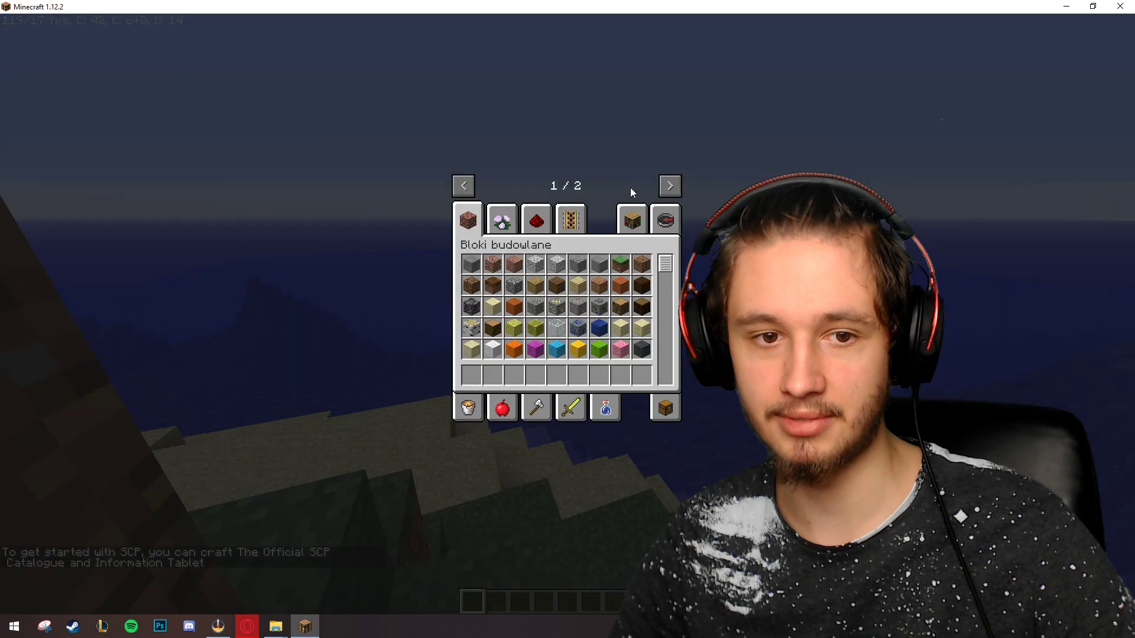
pyautogui.click(670, 186)
pyautogui.click(468, 220)
pyautogui.scroll(-5, 577, 272)
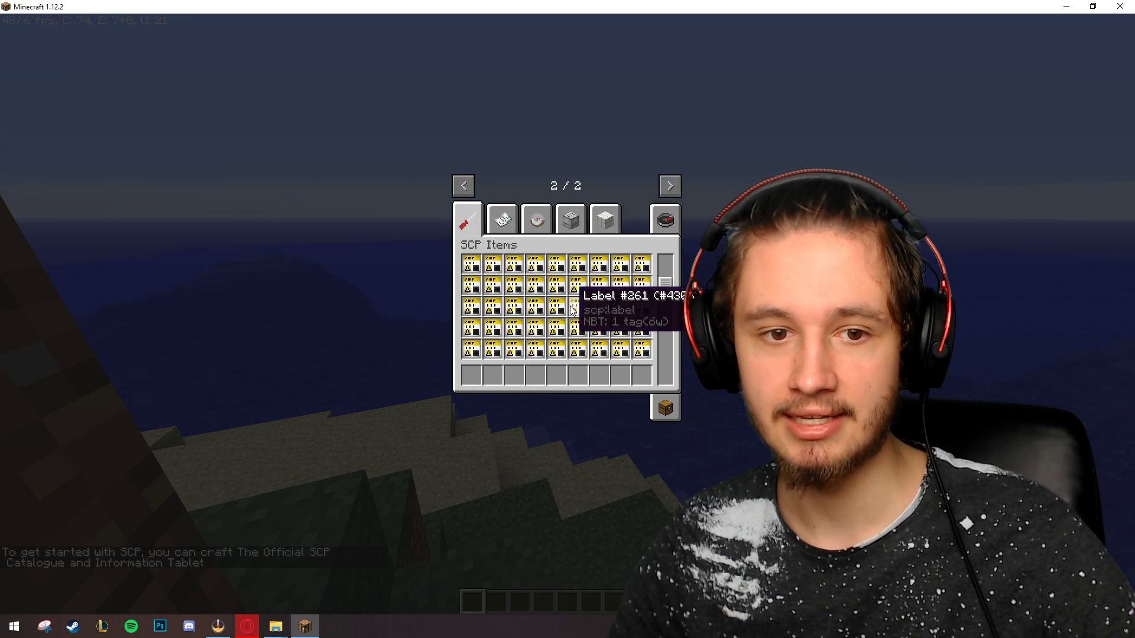
pyautogui.click(503, 220)
pyautogui.click(571, 219)
pyautogui.scroll(-5, 577, 299)
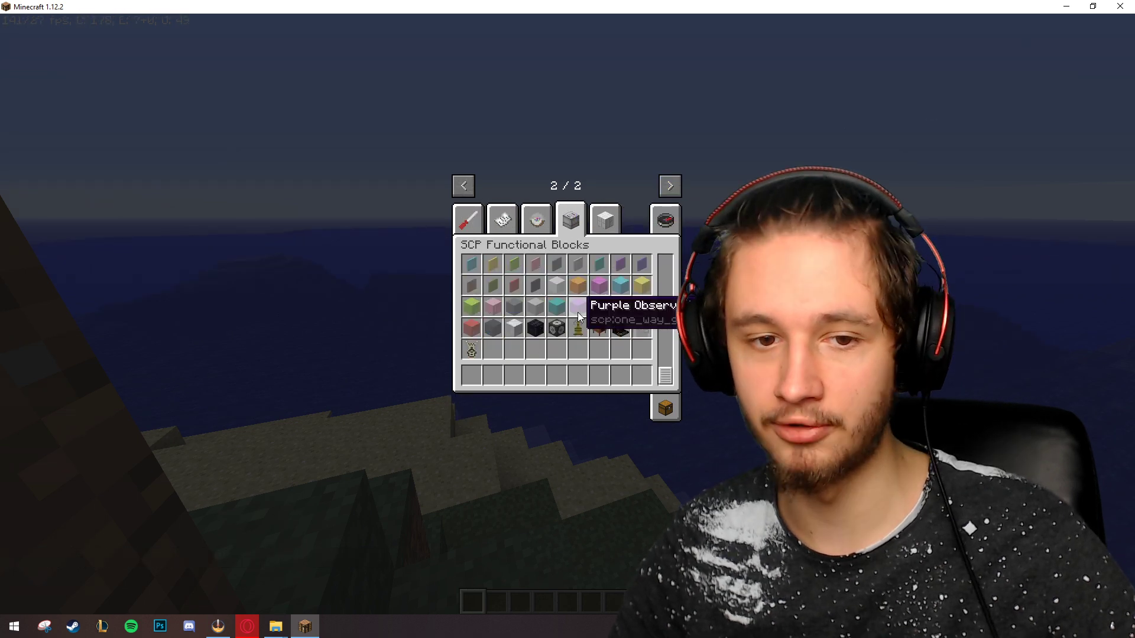
pyautogui.click(612, 208)
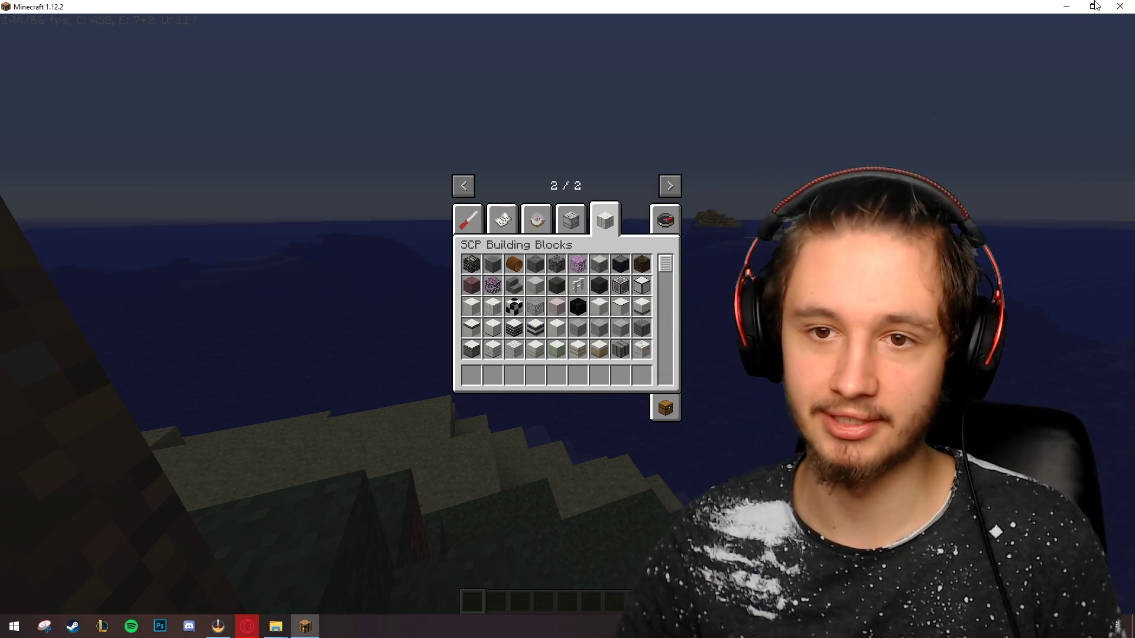
# Close Minecraft and start Technic_Launcher_64bit from the Metoda 1 Łatwiejsza folder
pyautogui.click(1120, 6)
pyautogui.doubleClick(157, 122)
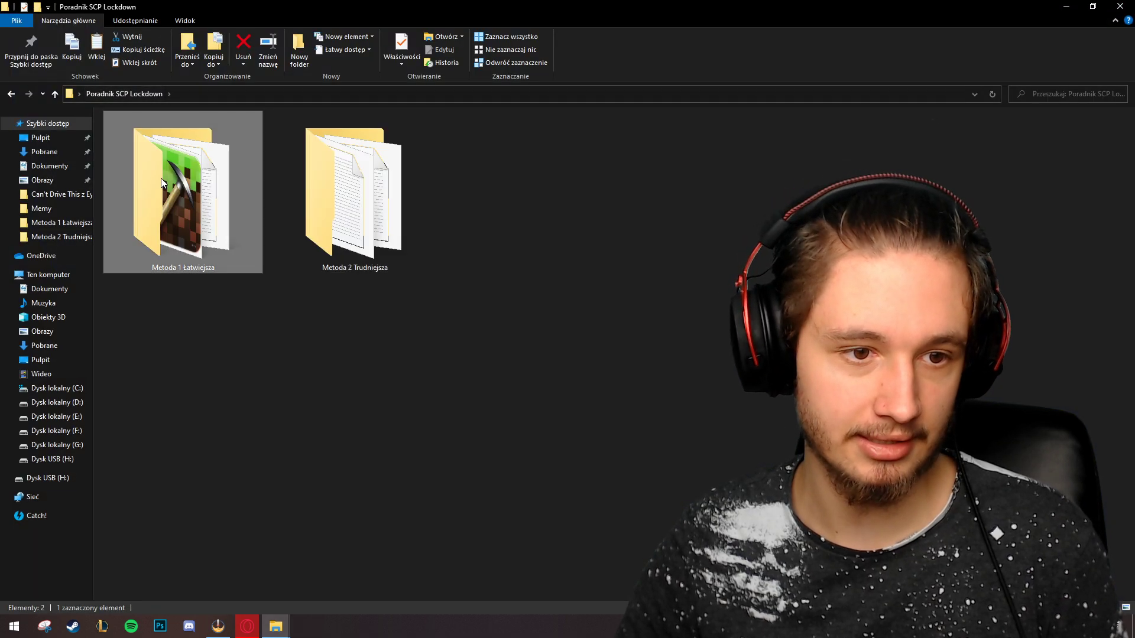
pyautogui.doubleClick(195, 195)
pyautogui.doubleClick(355, 202)
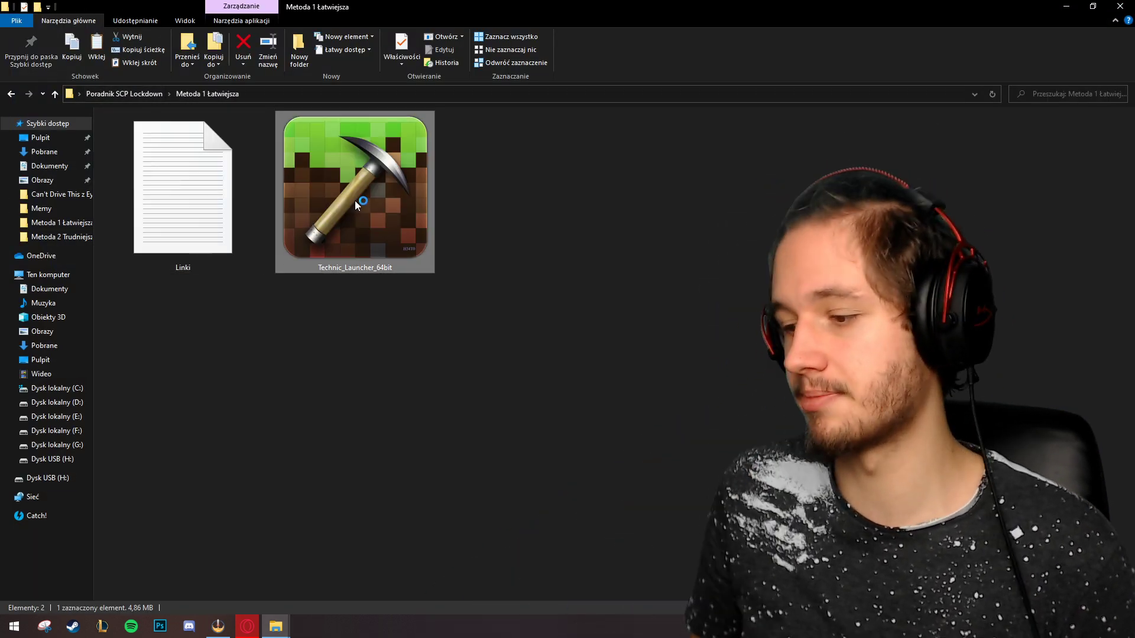